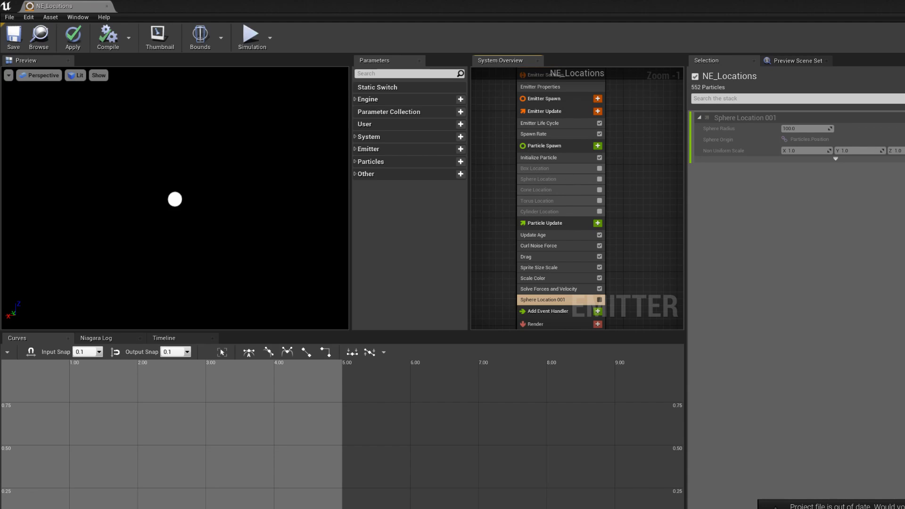
Locate the Niagara Emitter entry among the FX assets for the Particles folder, create nothing, and return to the NE_Locations emitter
click(904, 5)
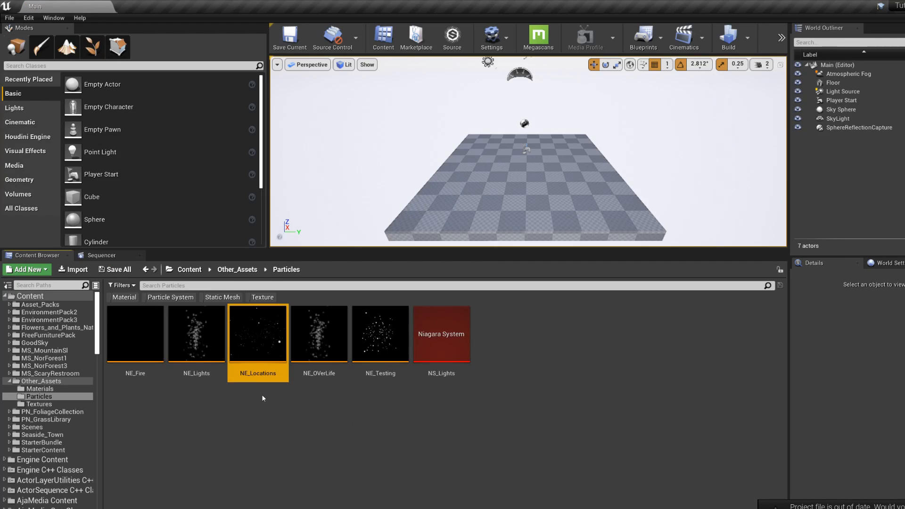
right_click(550, 344)
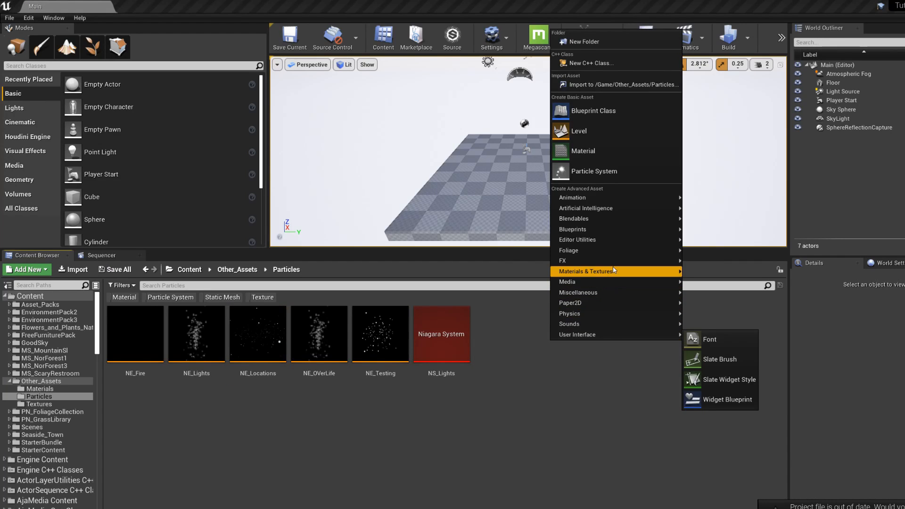
mouse_move(625, 261)
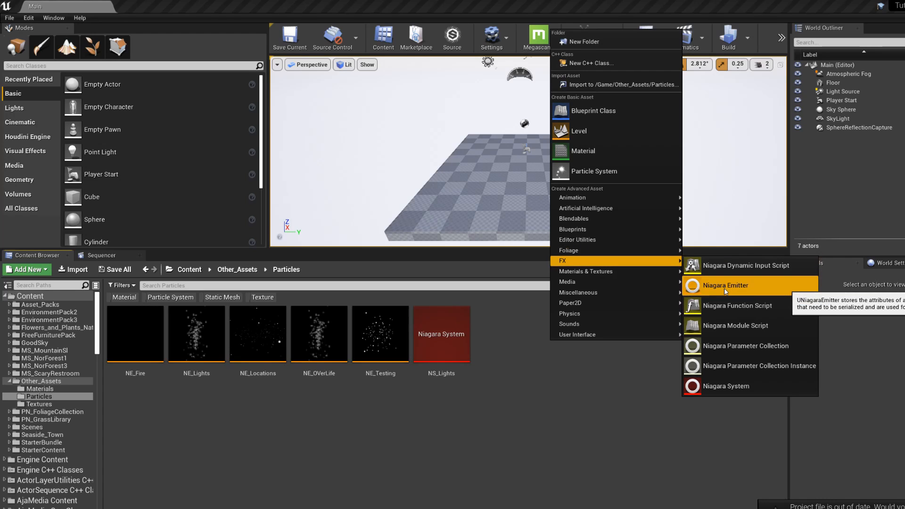
mouse_move(594, 334)
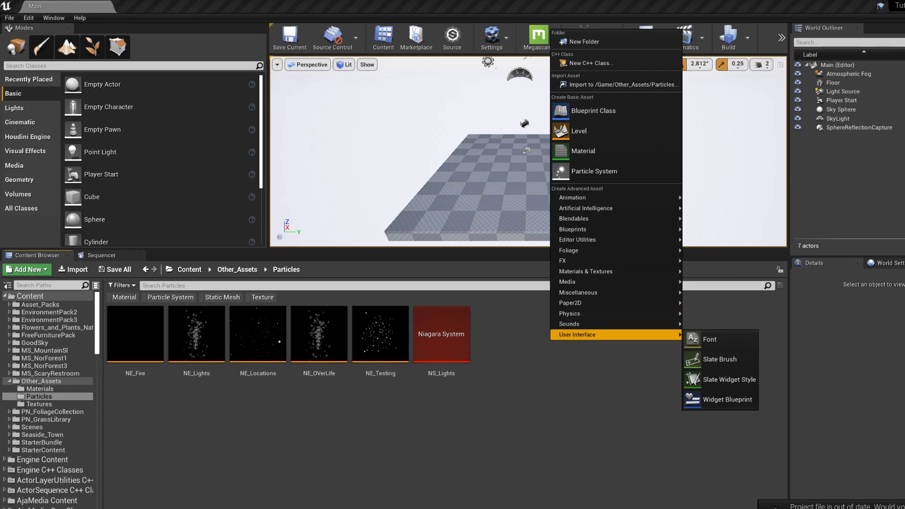
mouse_move(486, 508)
click(526, 493)
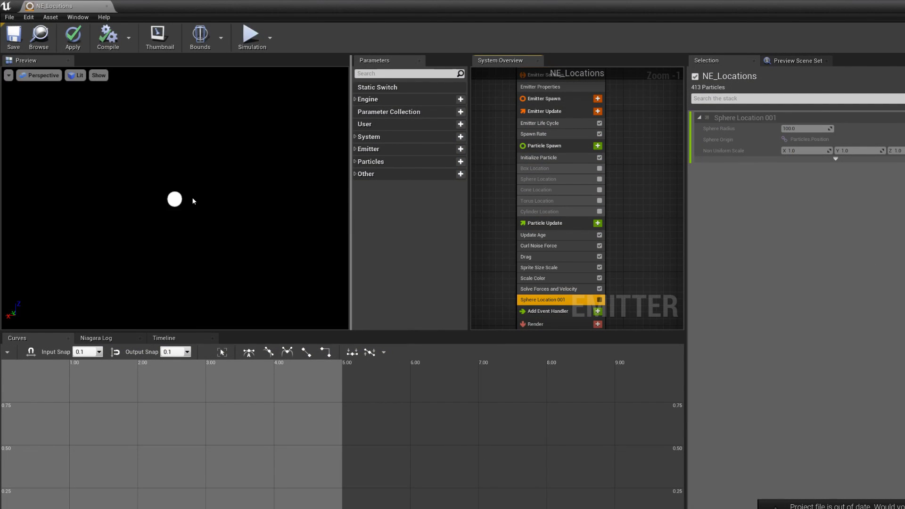
Review the settings of the Box Location, Spawn Rate and Initialize Particle modules in the NE_Locations emitter
click(555, 167)
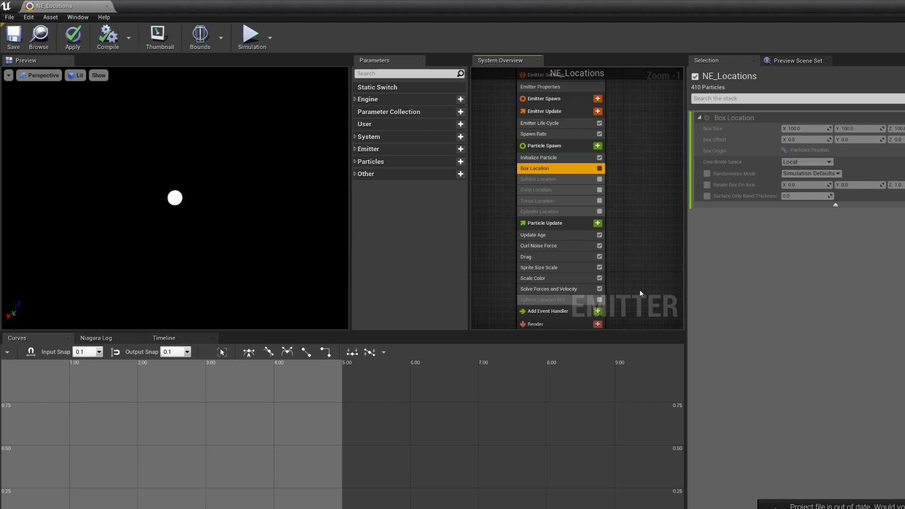
click(567, 134)
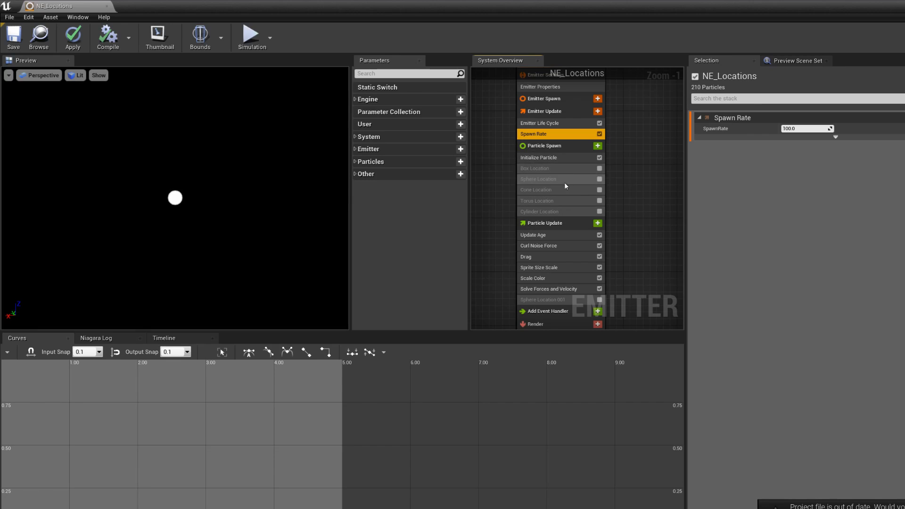
scroll(501, 192, up, 1)
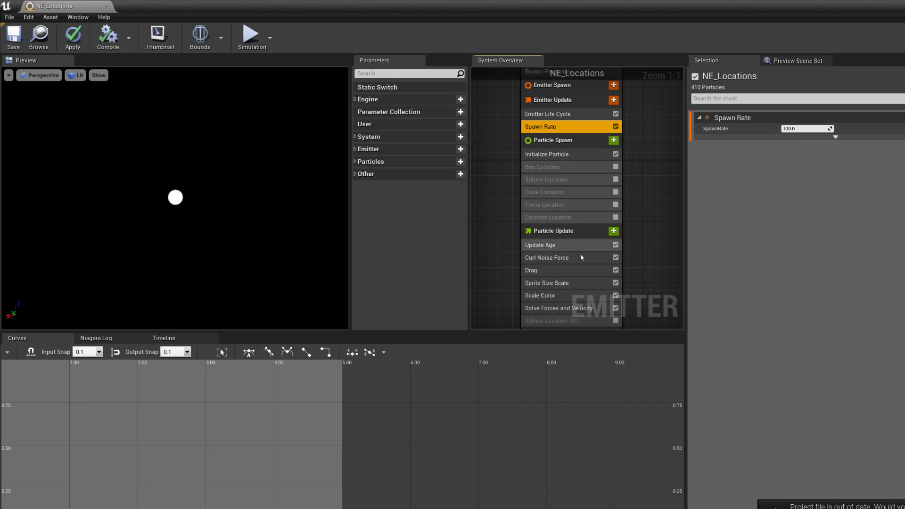
click(550, 155)
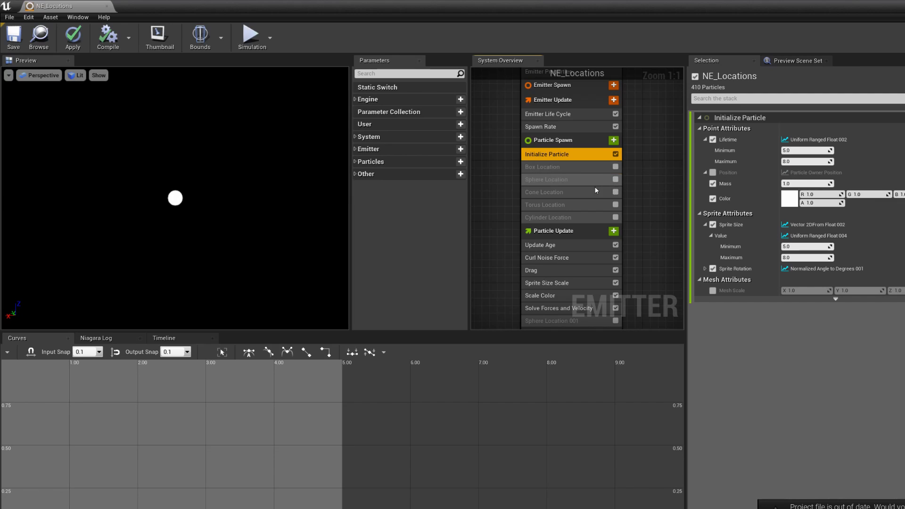
Examine the Location modules that can be added to the Particle Spawn group, without adding one
click(613, 141)
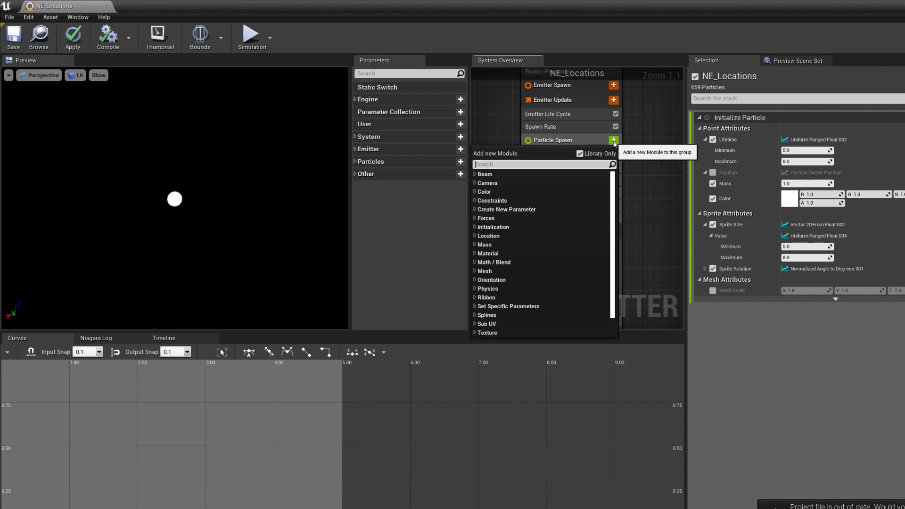
click(479, 237)
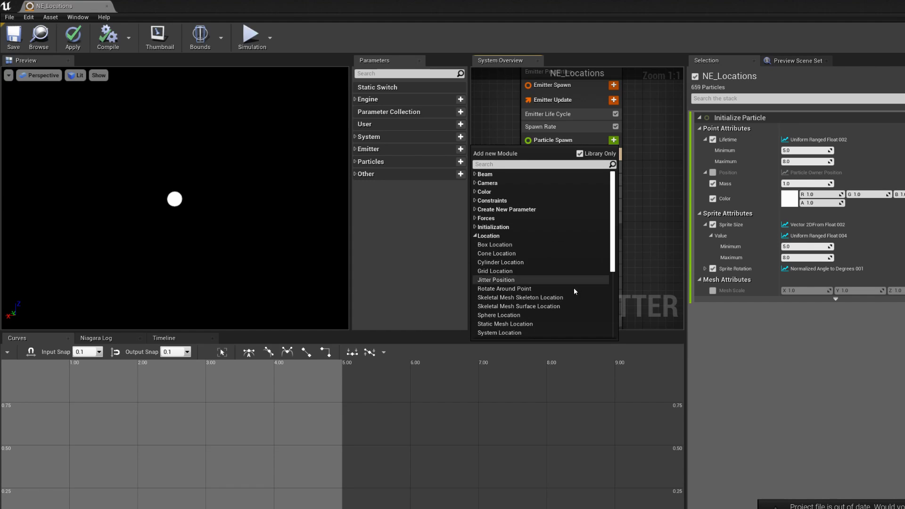
click(663, 227)
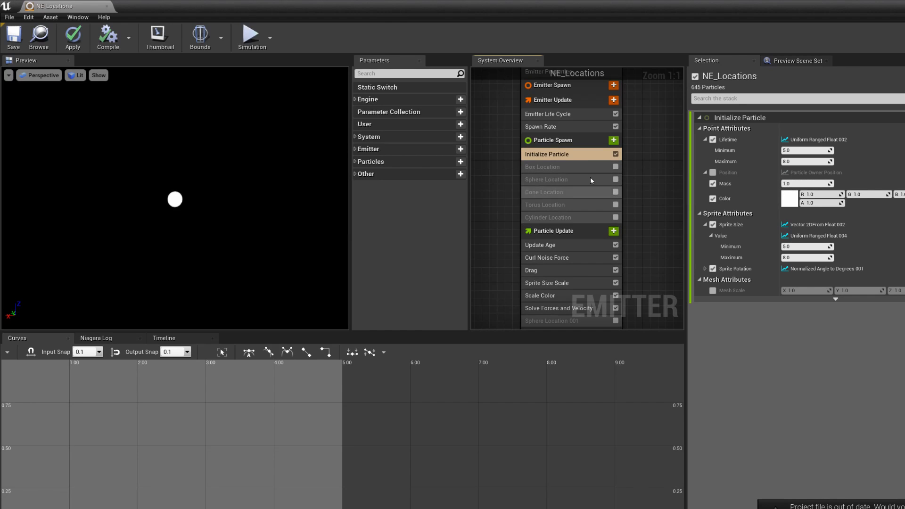
click(613, 140)
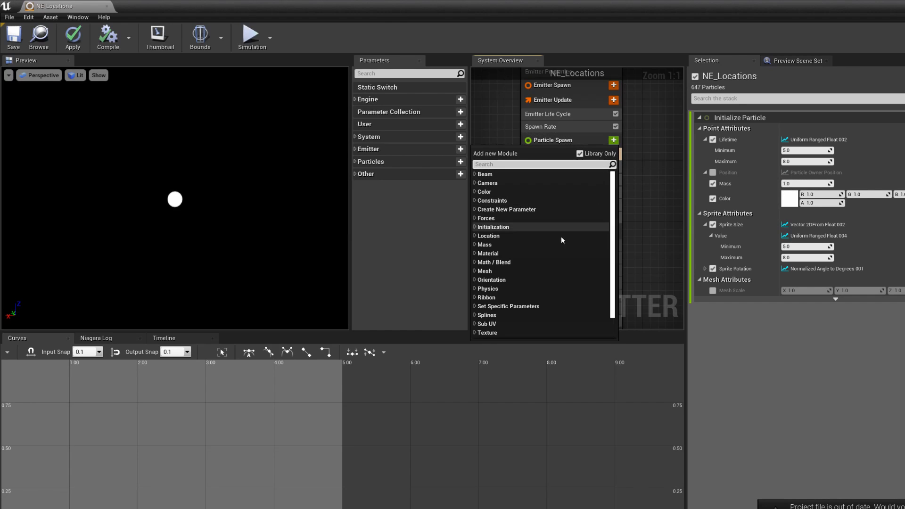
click(475, 236)
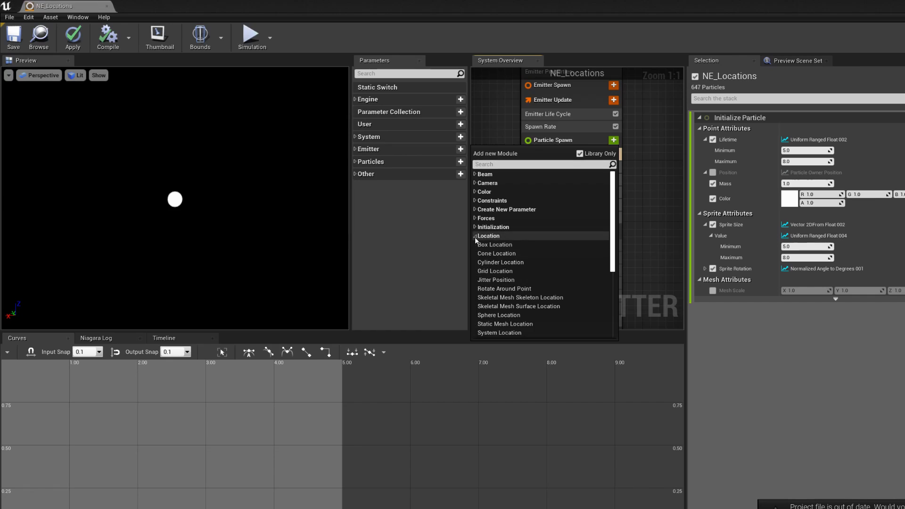
click(664, 213)
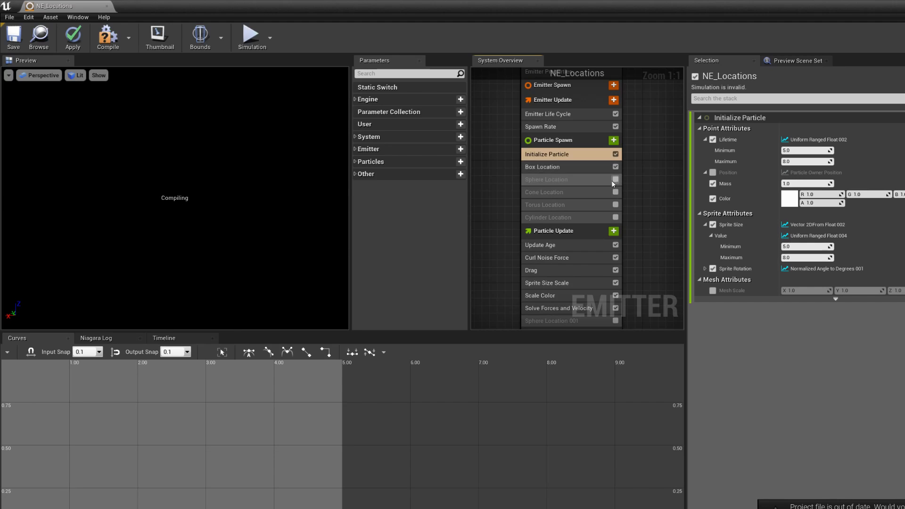
Enable the Box Location module, then switch it off and on again to compare the particle distribution in the preview
click(616, 167)
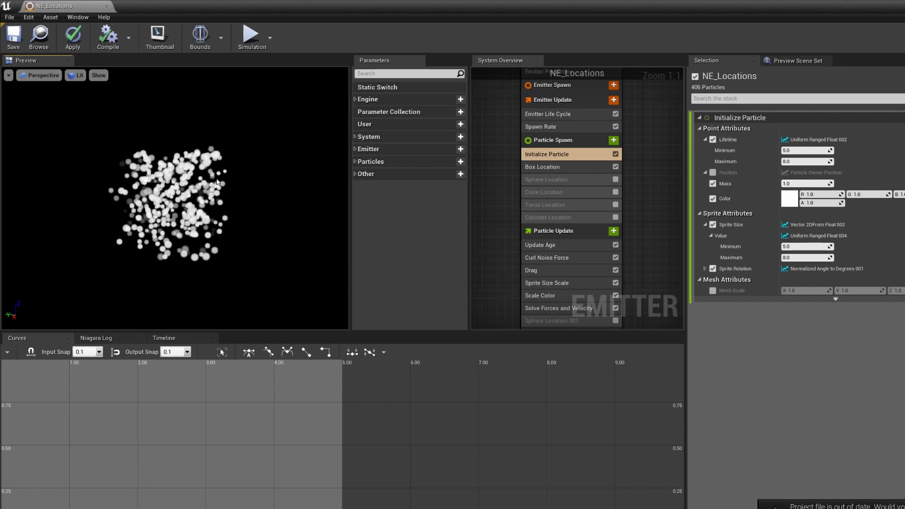
drag(142, 194, 273, 208)
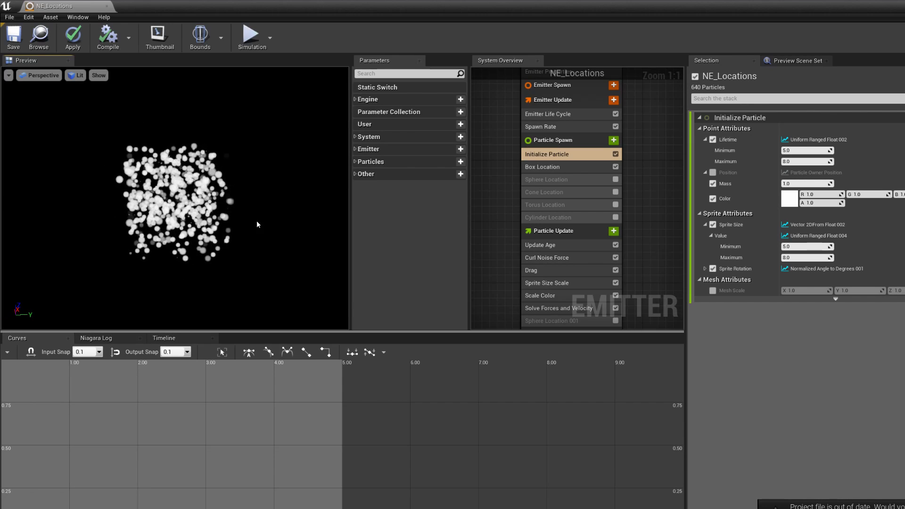
drag(158, 226, 187, 228)
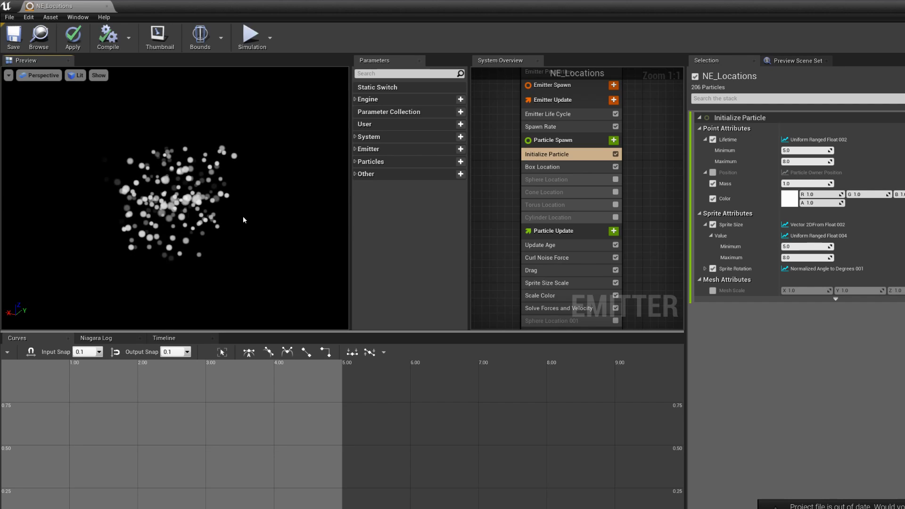
click(615, 167)
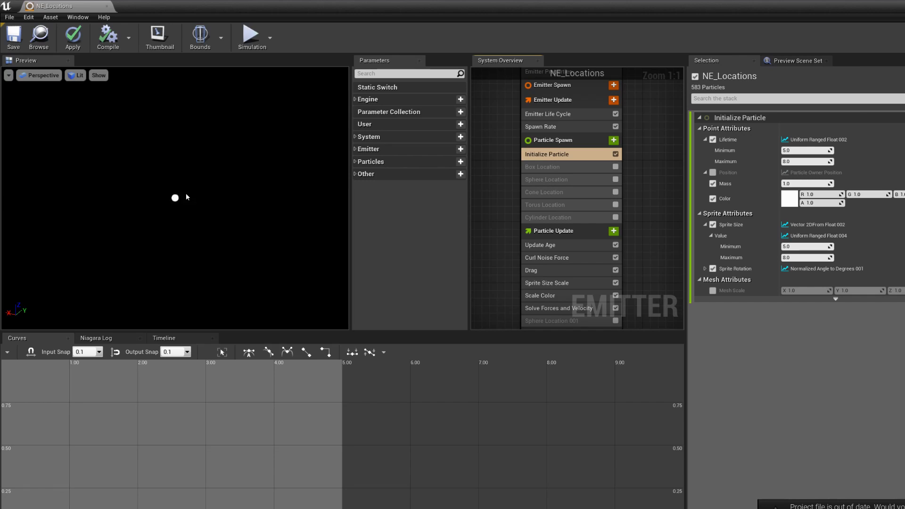
click(616, 167)
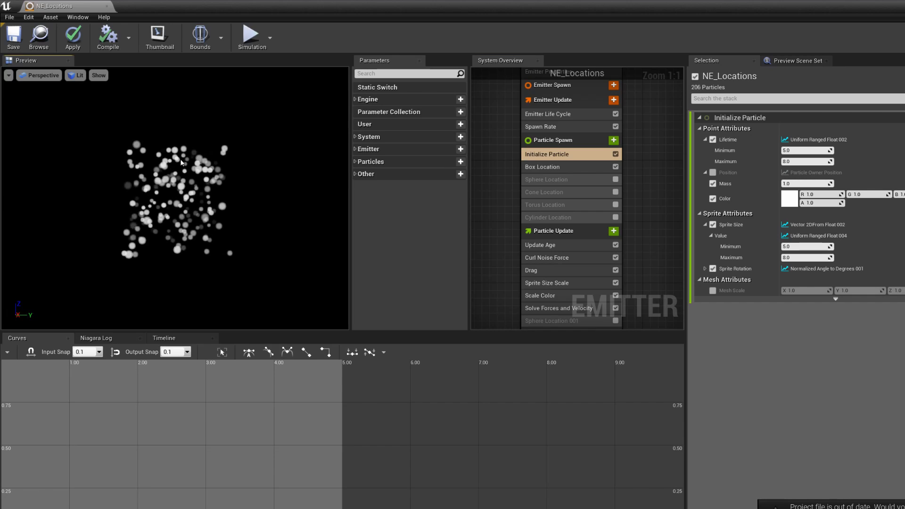
drag(204, 211, 320, 226)
Set the Box Location module's Box Offset X to 20 and inspect the particles in the preview
click(589, 165)
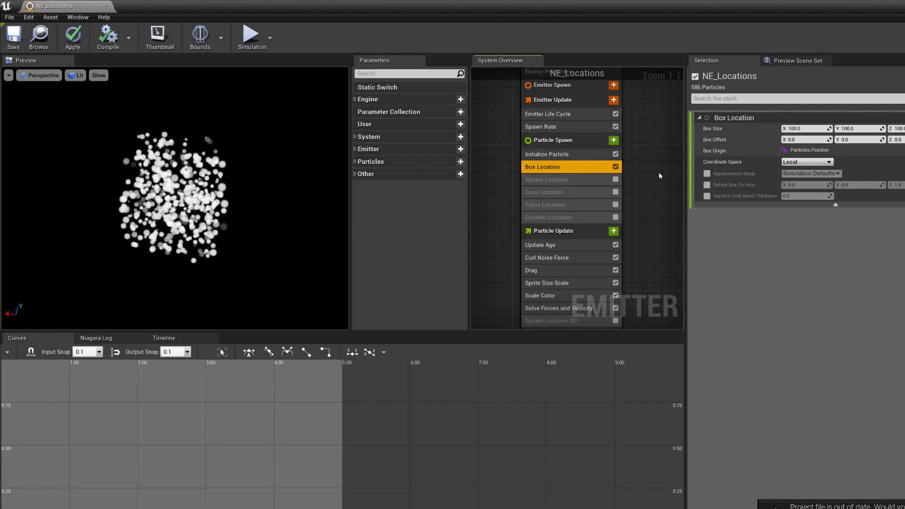
click(800, 140)
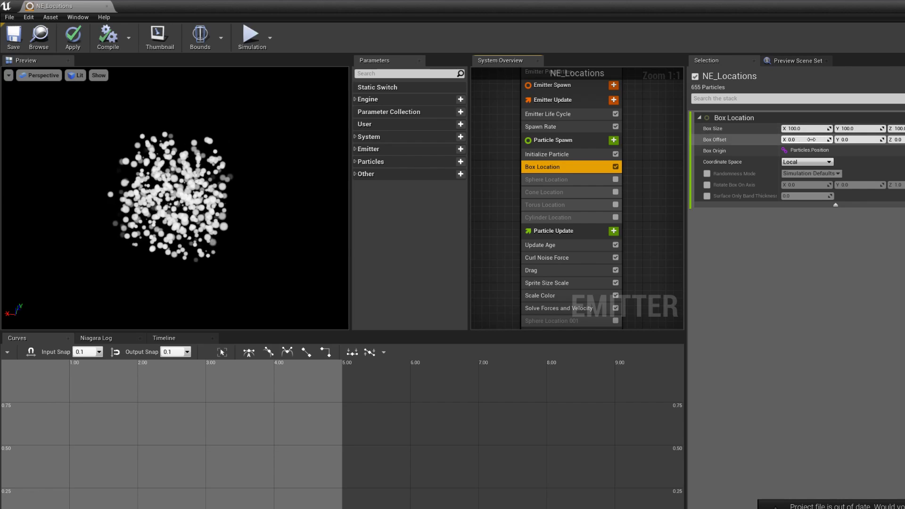
text(20)
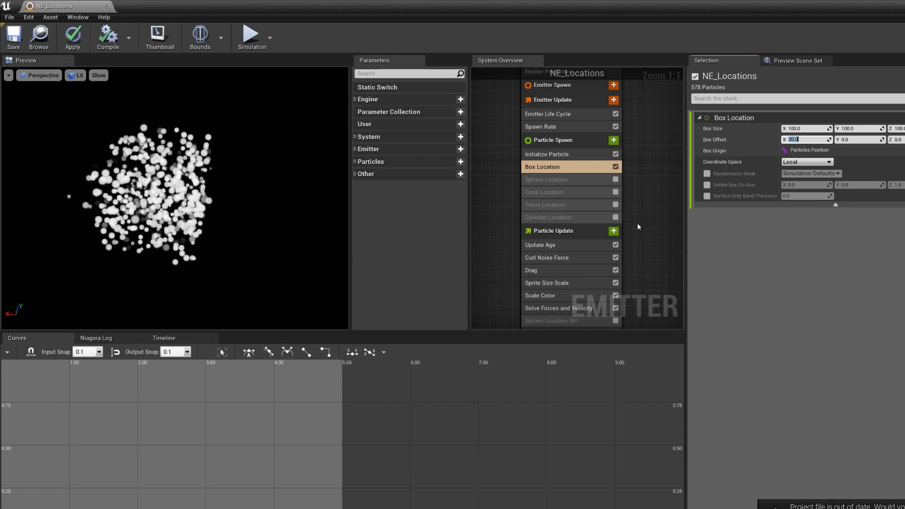
drag(112, 269, 111, 229)
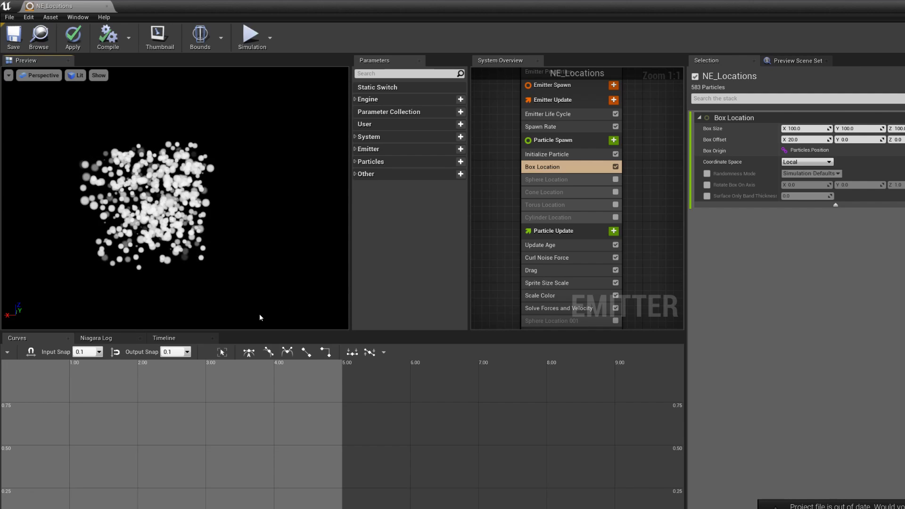
Reset the Box Location module's Box Offset X to 0
click(804, 140)
text(0)
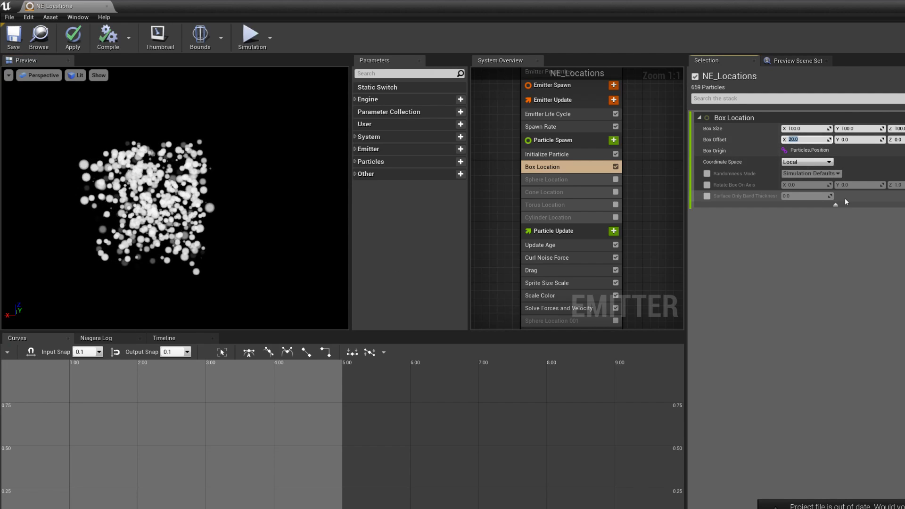
key(Return)
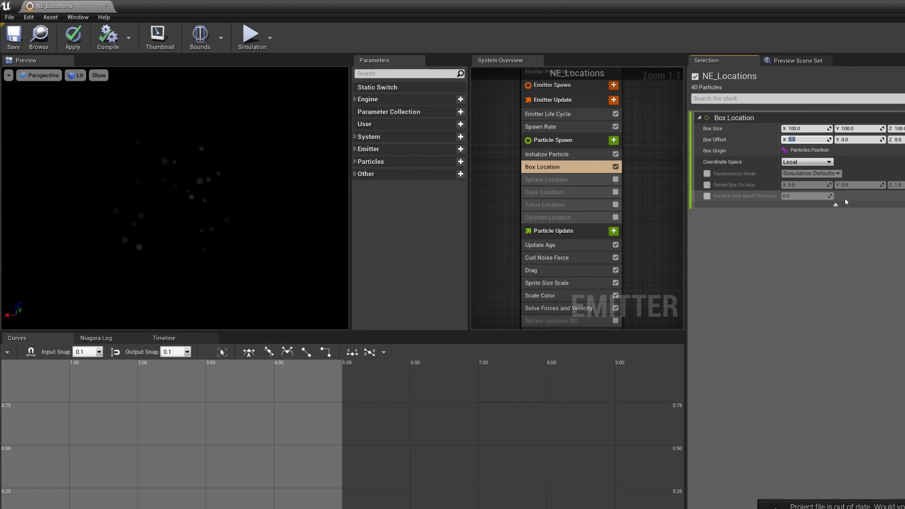
click(785, 139)
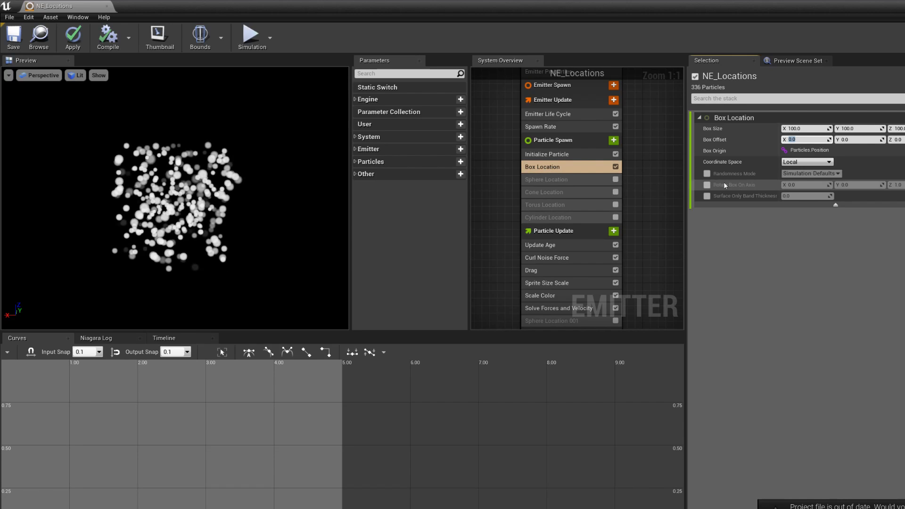
mouse_move(746, 164)
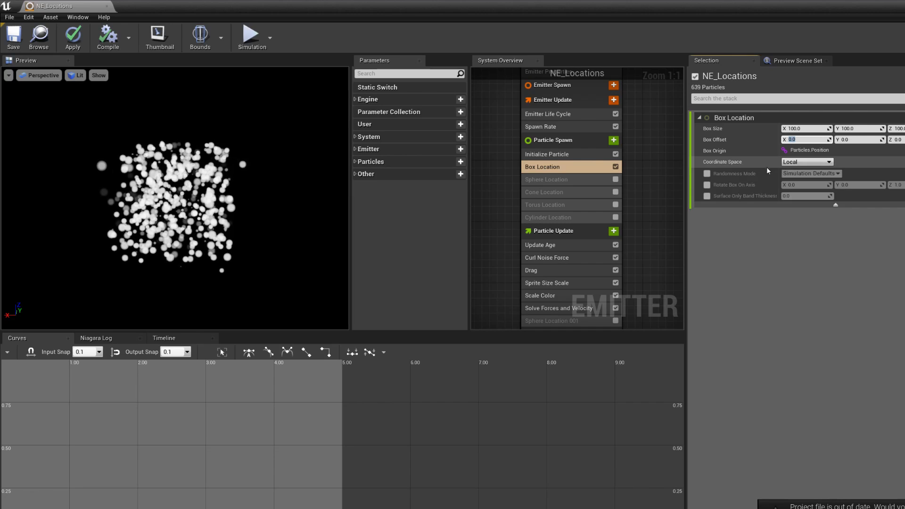
click(835, 170)
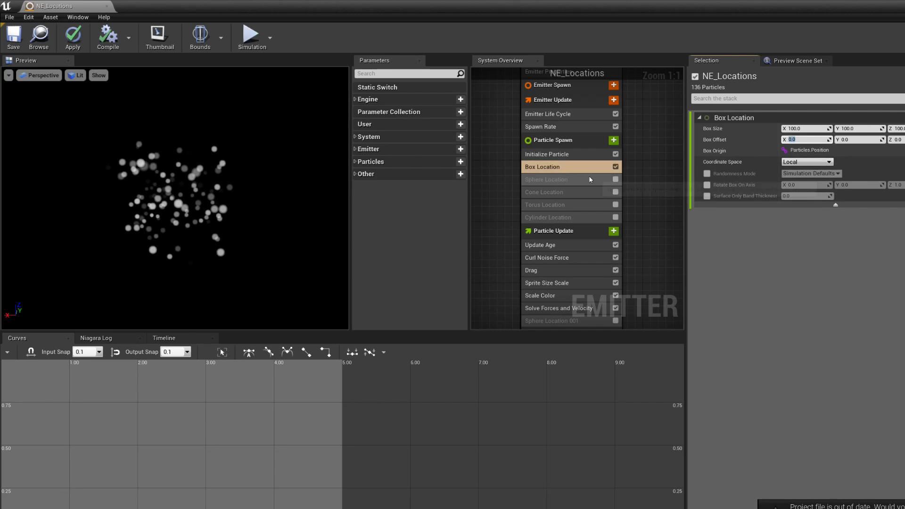
Disable Box Location, enable the Sphere Location module instead, and inspect the spherical distribution in the preview
click(615, 166)
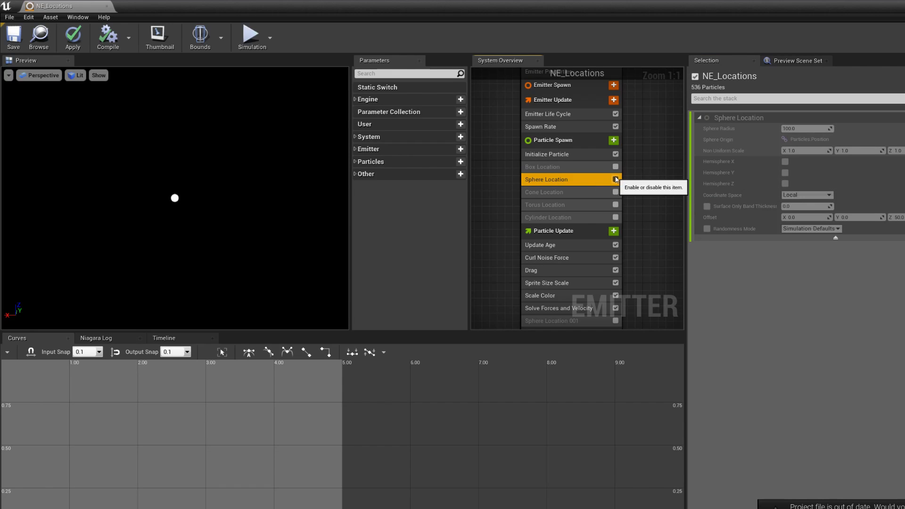
click(615, 179)
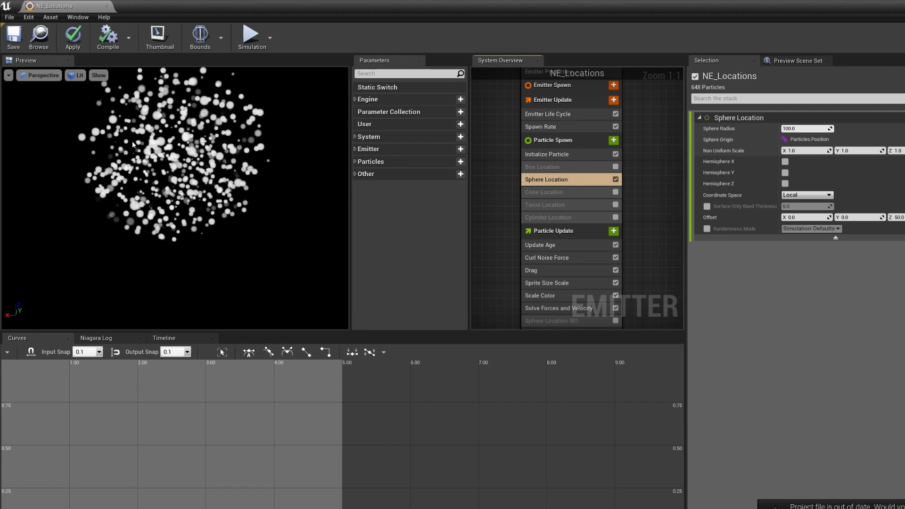
drag(105, 131, 109, 151)
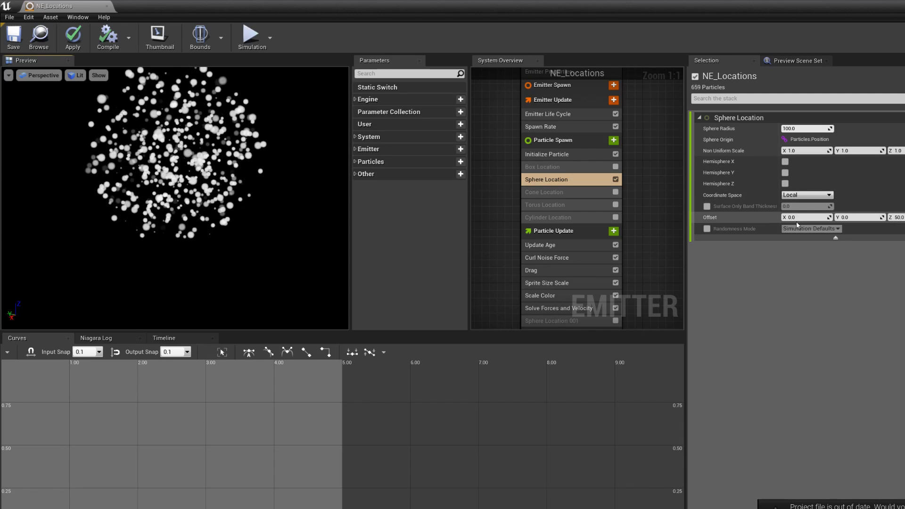
Disable Sphere Location, enable the Cone Location module instead, and view the cone from the side in the preview
click(616, 179)
click(617, 191)
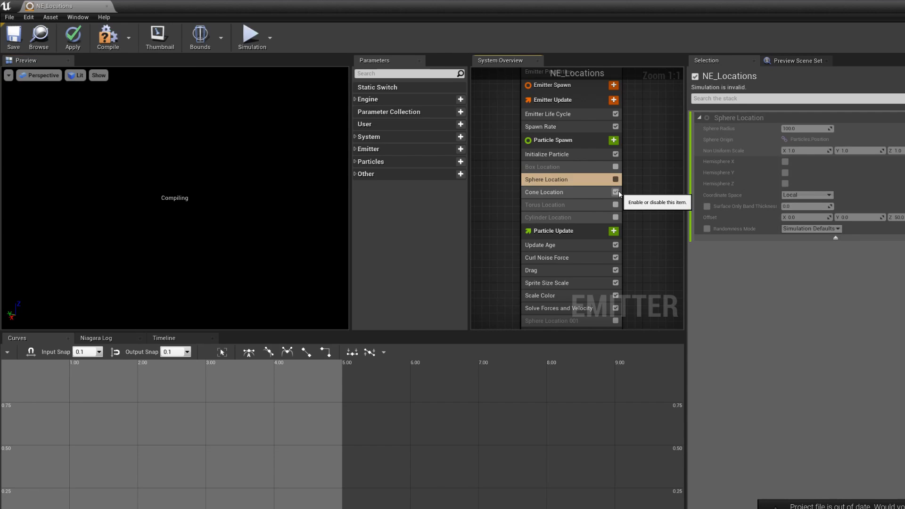
drag(120, 213, 105, 210)
Widen the Cone Location module's Cone Angle to about 56.6 and inspect the cone in the preview
click(557, 192)
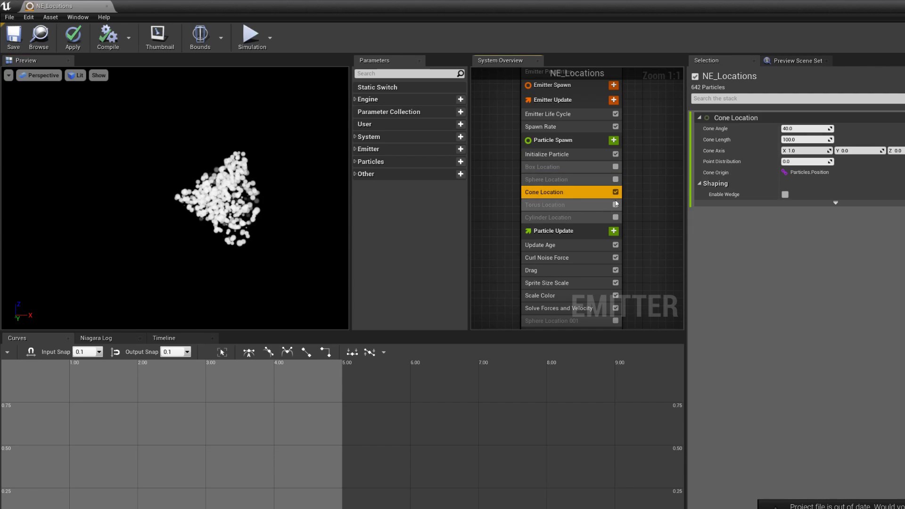
drag(802, 129, 828, 129)
drag(245, 203, 283, 199)
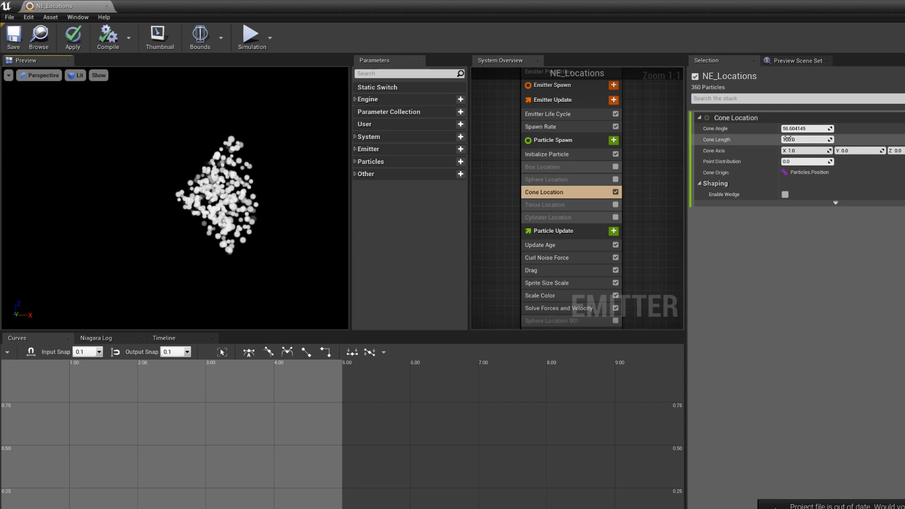
Increase the Cone Location module's Cone Length to about 123.2 and inspect the longer cone in the preview
mouse_move(802, 140)
mouse_down()
mouse_move(825, 139)
mouse_move(801, 140)
mouse_up()
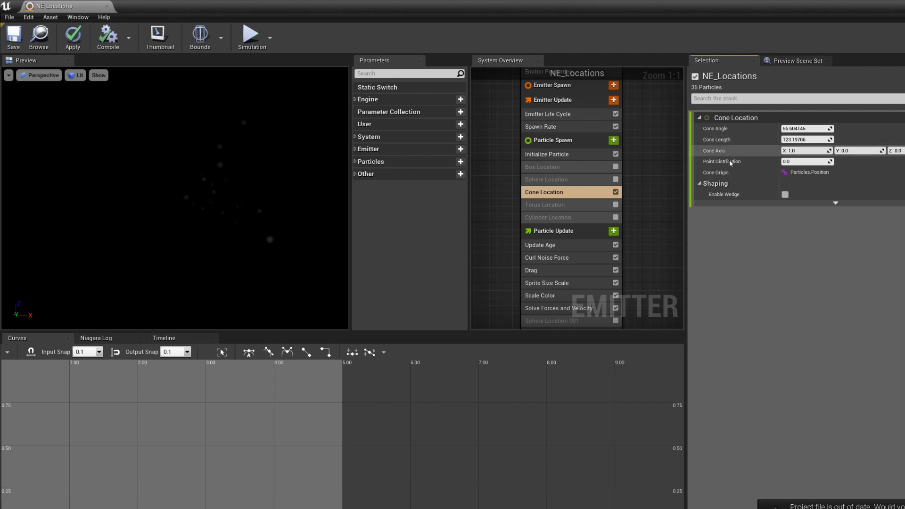
drag(245, 202, 147, 211)
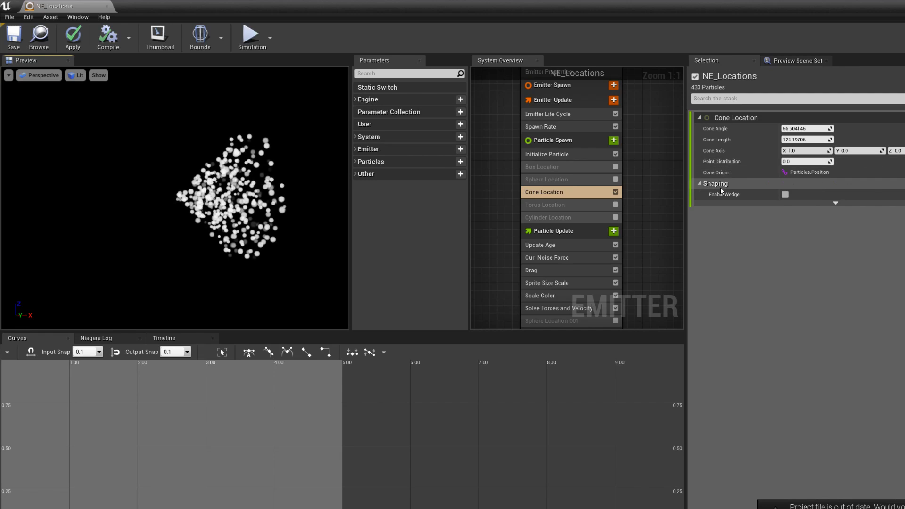
Try the Cone Location module's Enable Wedge option, inspect the shape from several angles, and disable the option again
click(785, 196)
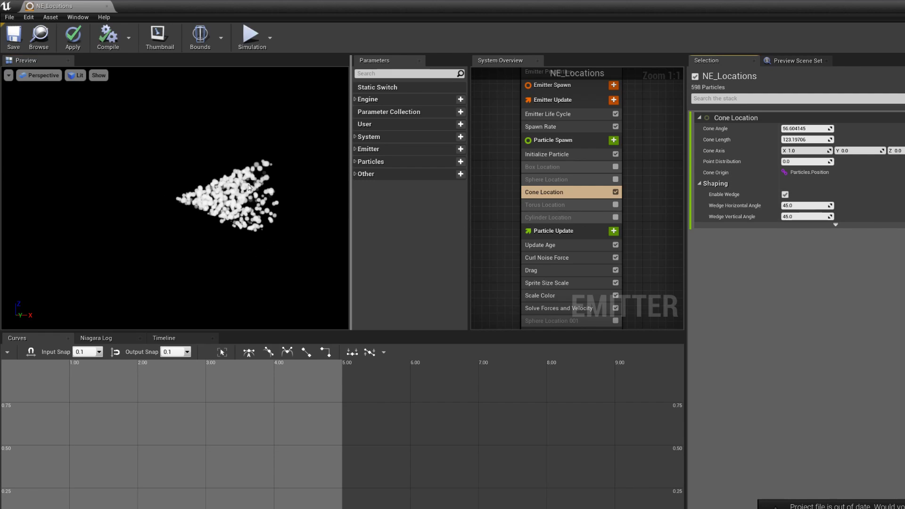
drag(226, 202, 325, 204)
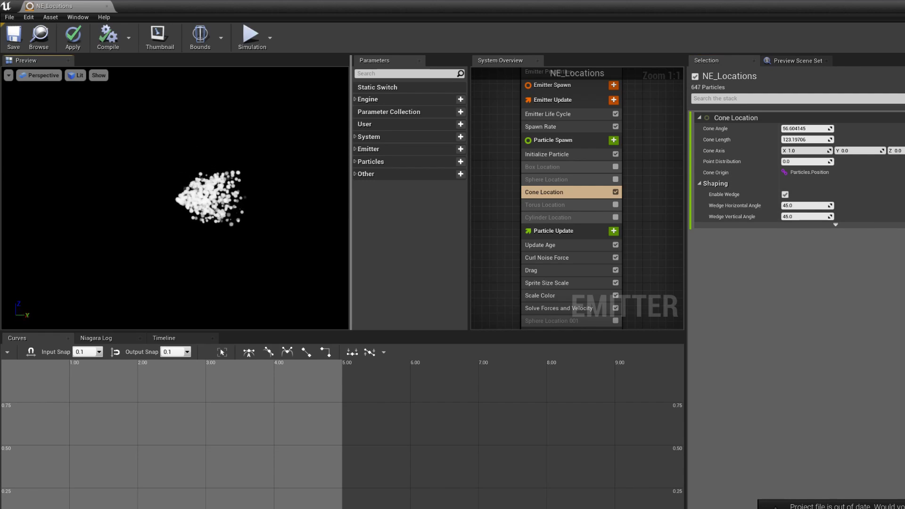
drag(250, 180, 342, 180)
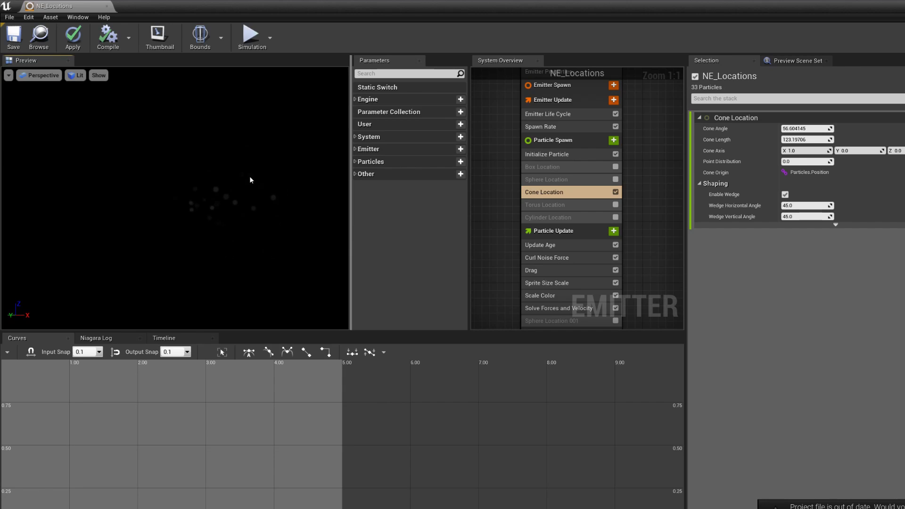
click(785, 194)
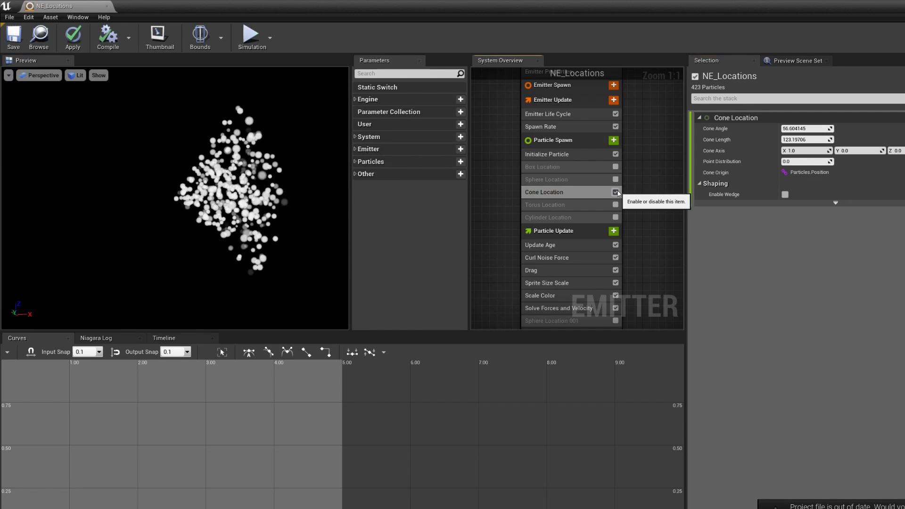
Disable Cone Location, enable the Torus Location module instead, and review its ring in the preview and its Torus Mode options
click(616, 192)
click(615, 205)
drag(210, 269, 281, 284)
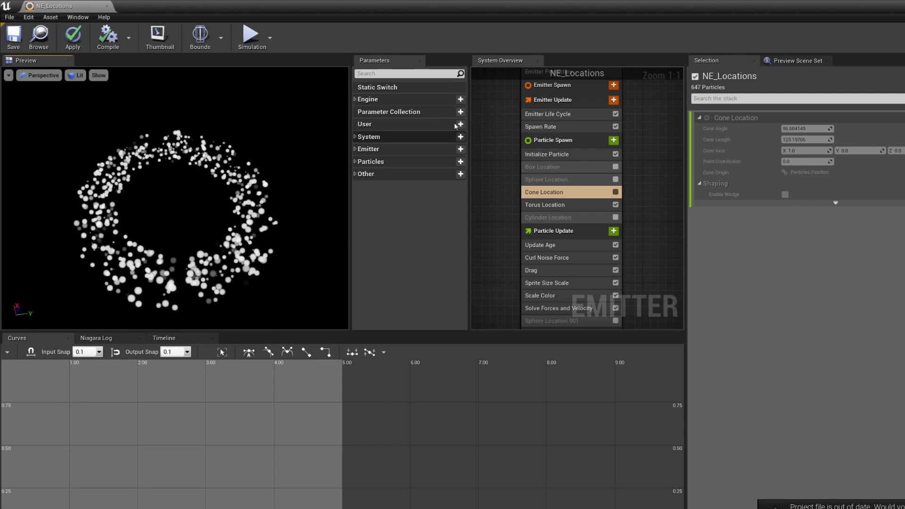
click(546, 205)
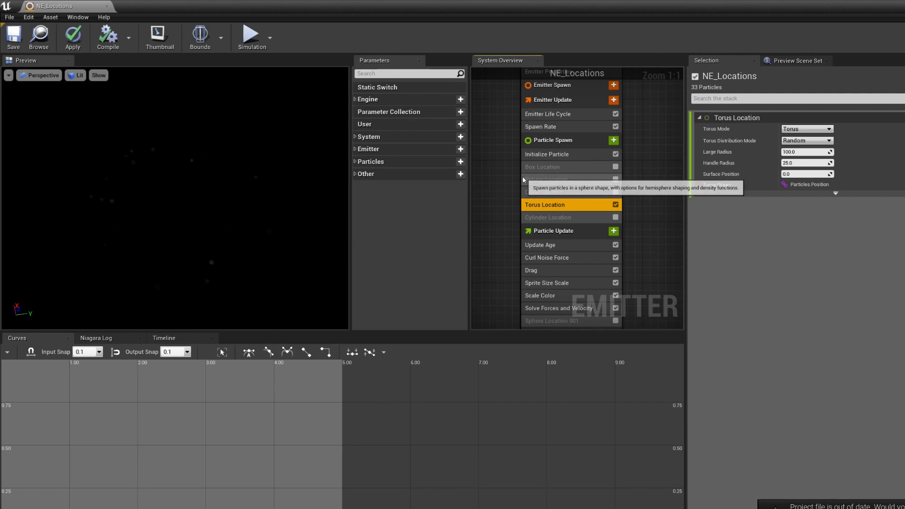
drag(232, 188, 128, 181)
click(815, 130)
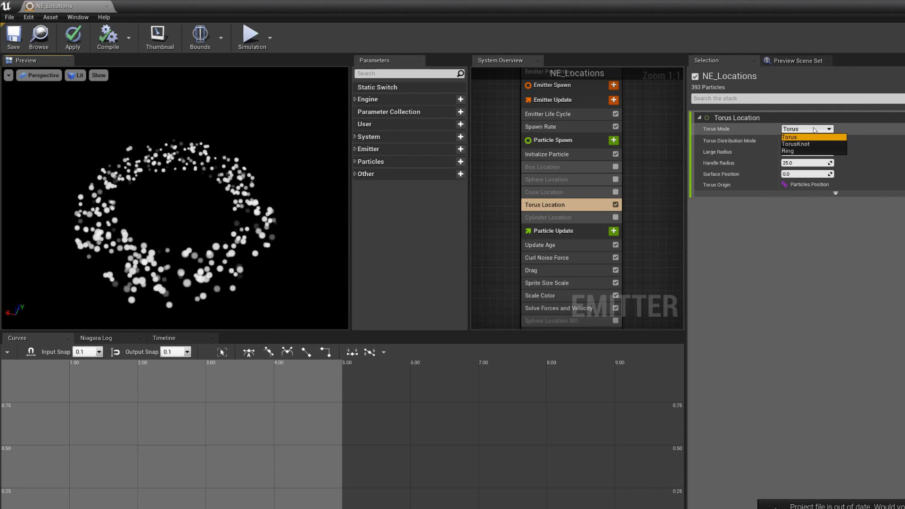
click(814, 129)
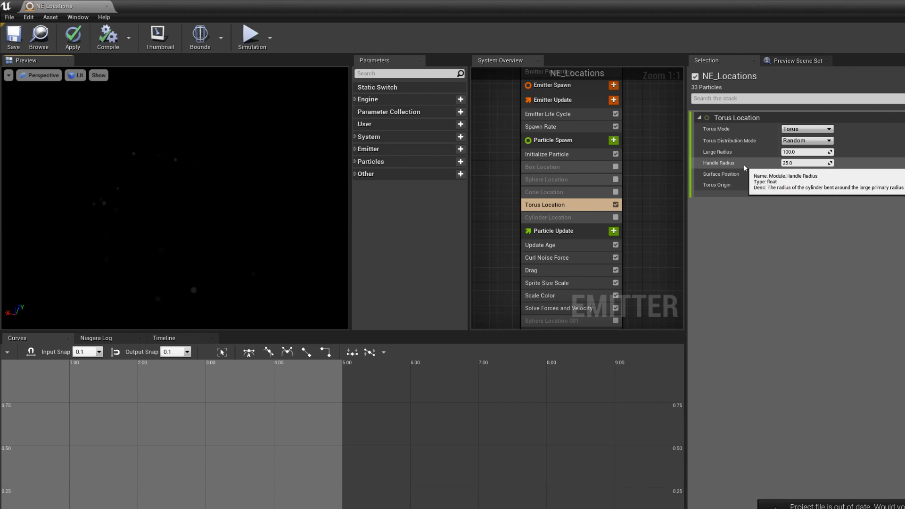
Set the Torus Location module's Large Radius to about 80.3 and its Handle Radius to about 23.0
click(805, 164)
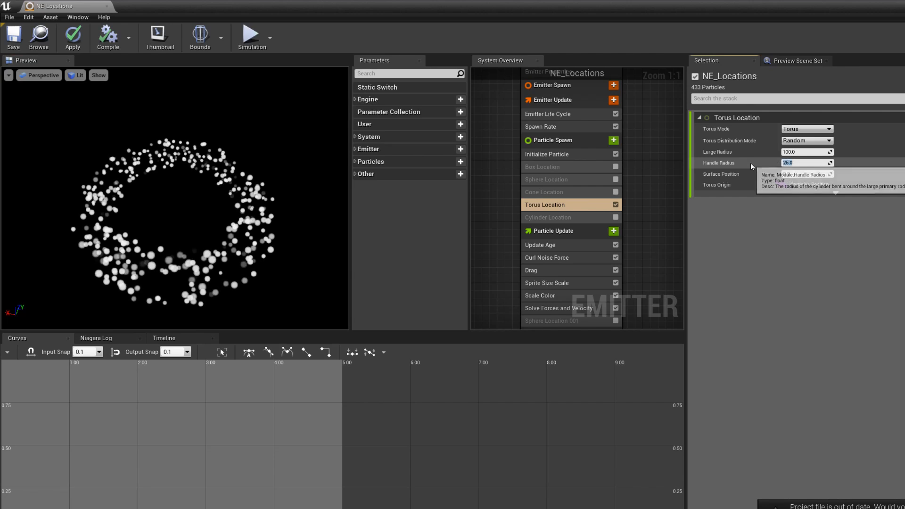
drag(801, 152, 791, 162)
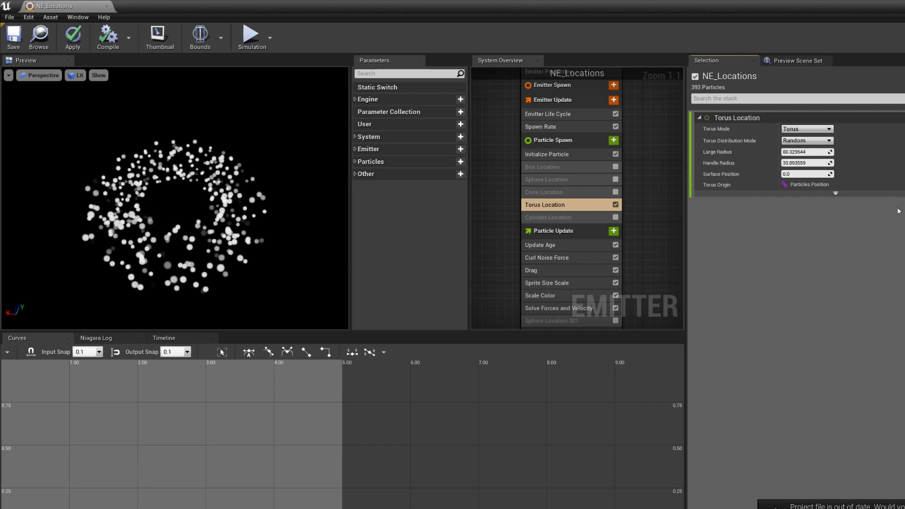
drag(807, 163, 795, 163)
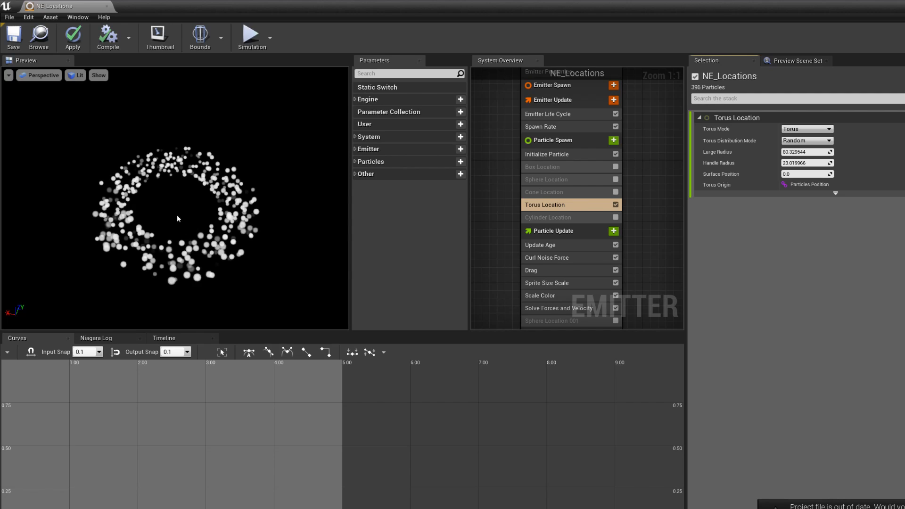
Set the torus's Surface Position to 1 and inspect the particle distribution from above, from the side and up close
mouse_move(744, 176)
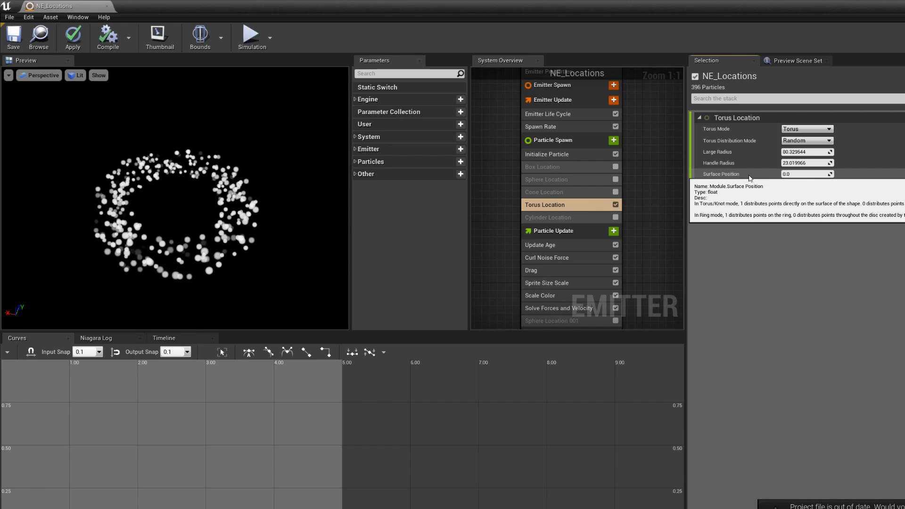
click(813, 173)
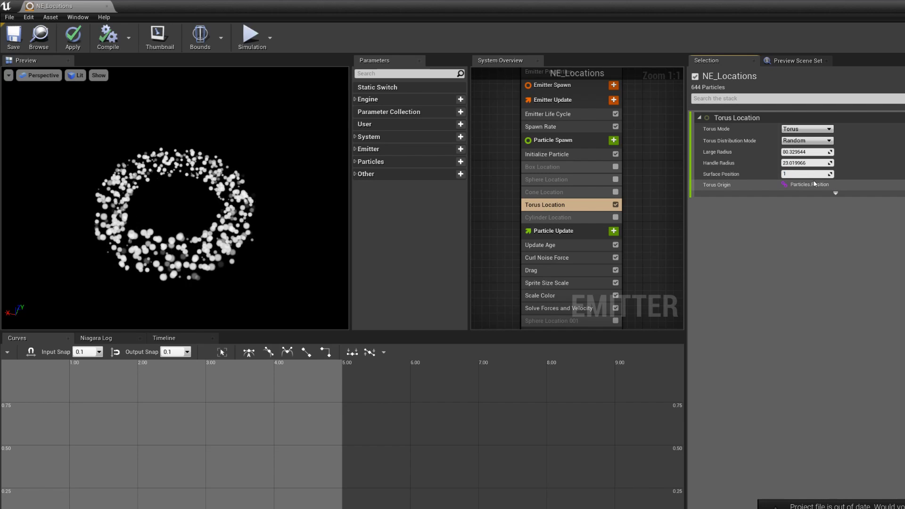
key(Return)
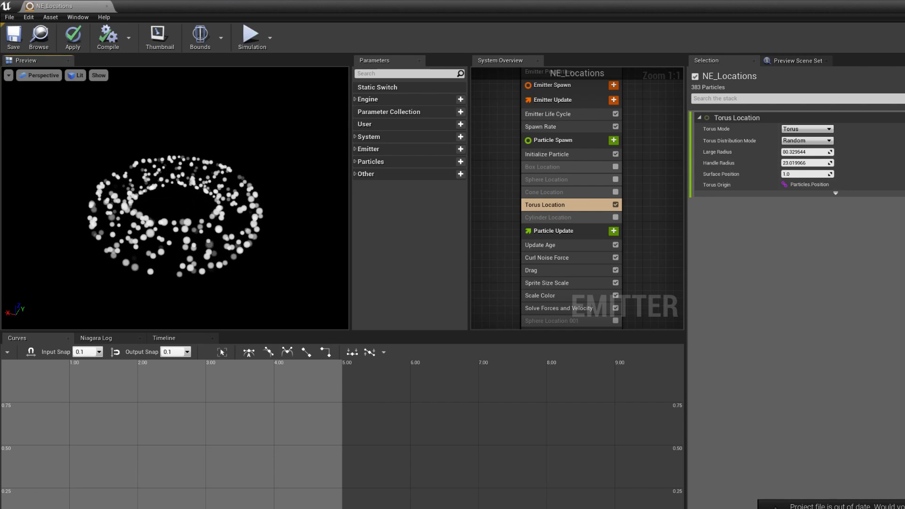
drag(217, 171, 216, 171)
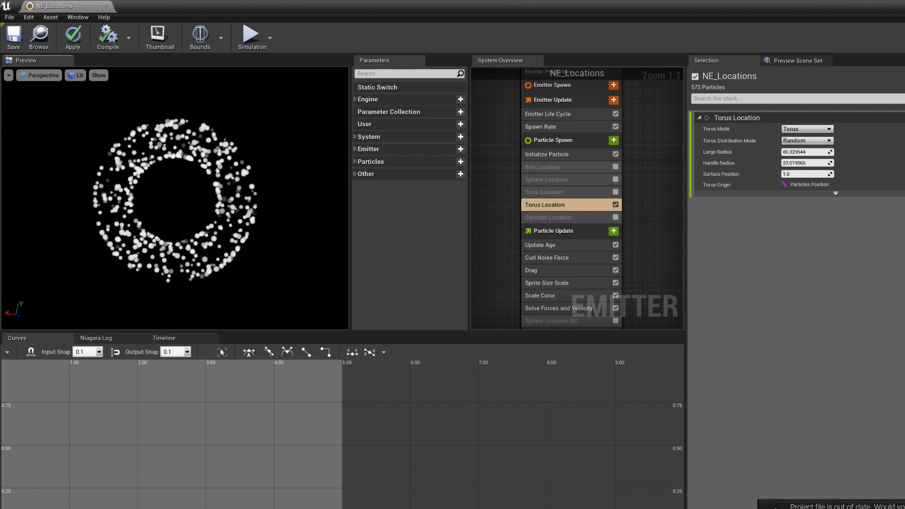
drag(125, 201, 125, 200)
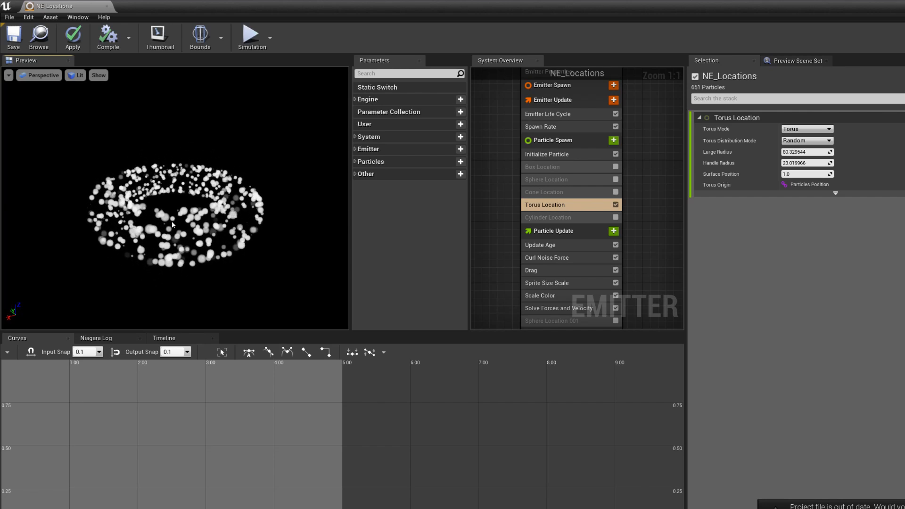
scroll(173, 225, up, 5)
scroll(154, 268, down, 3)
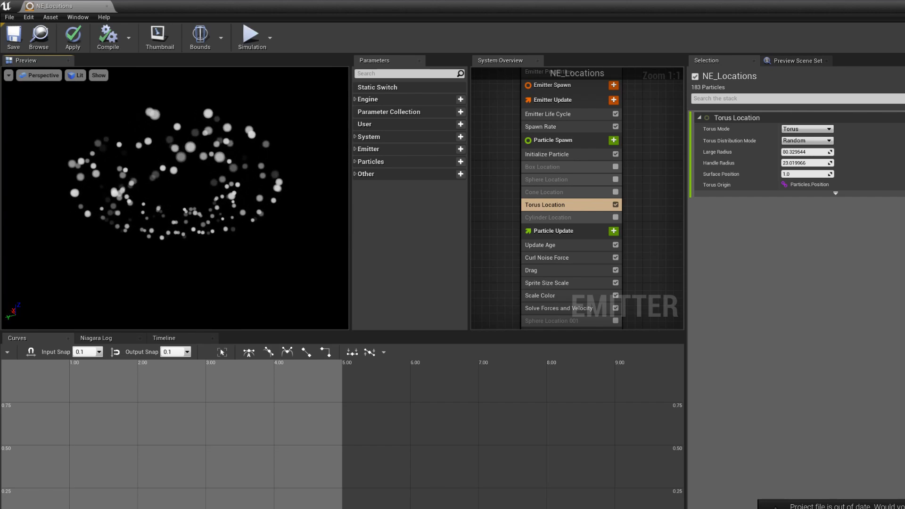
drag(173, 198, 183, 222)
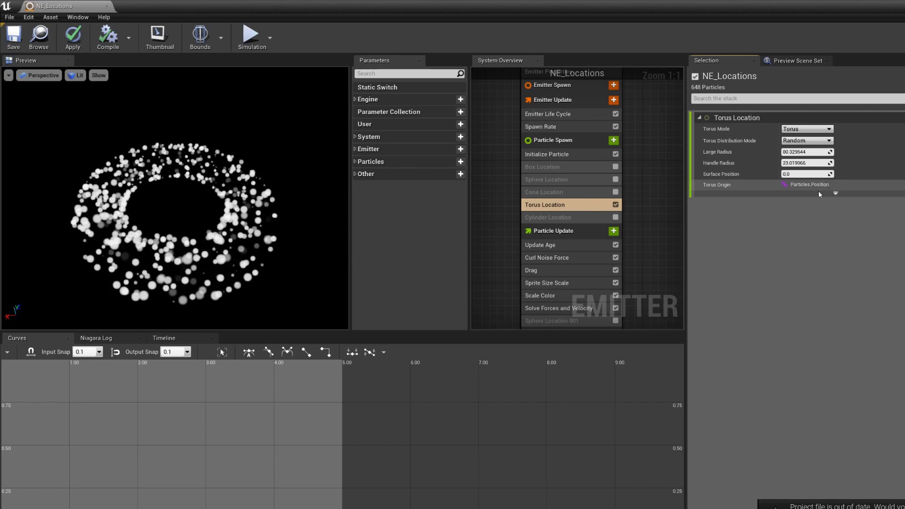
Reset the torus's Surface Position to 0 and inspect the particle distribution from several angles
drag(794, 174, 773, 174)
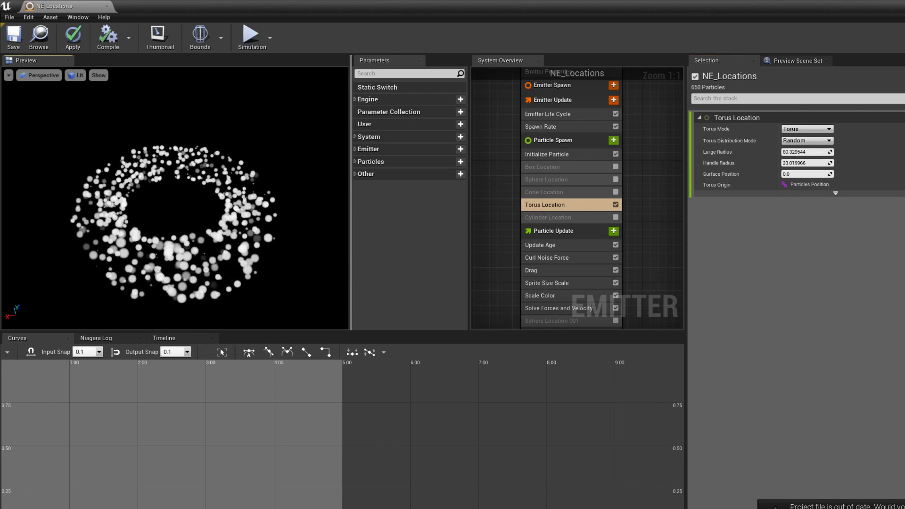
drag(234, 220, 210, 206)
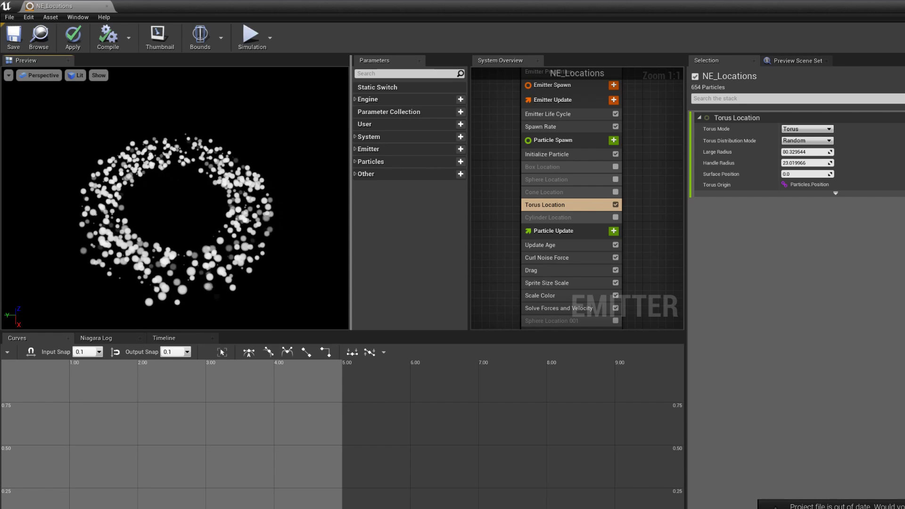
click(793, 174)
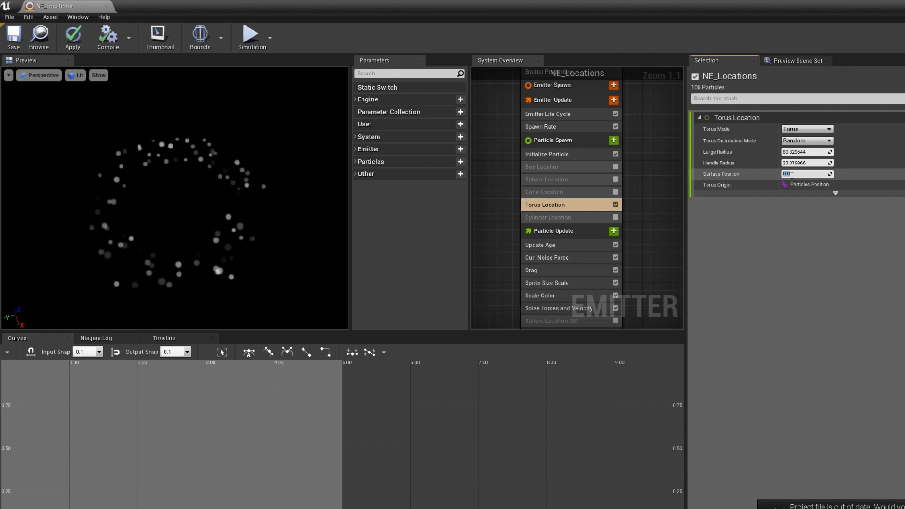
drag(295, 201, 307, 182)
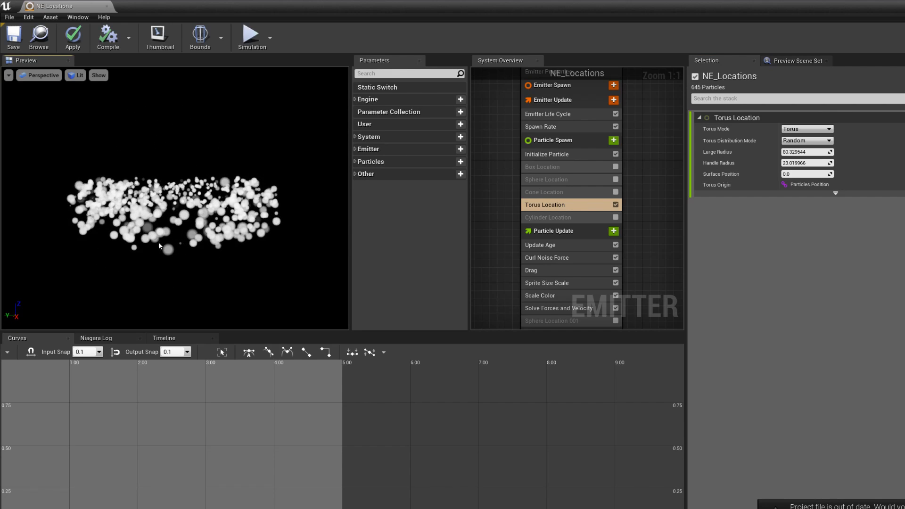
drag(159, 246, 161, 217)
Switch the Torus Location module's Torus Mode to TorusKnot and inspect the knot in the preview
click(808, 129)
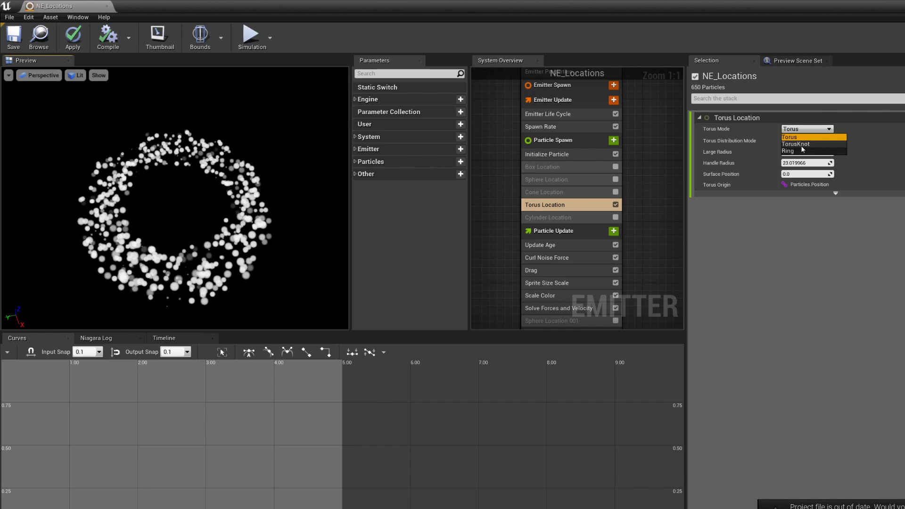
click(797, 144)
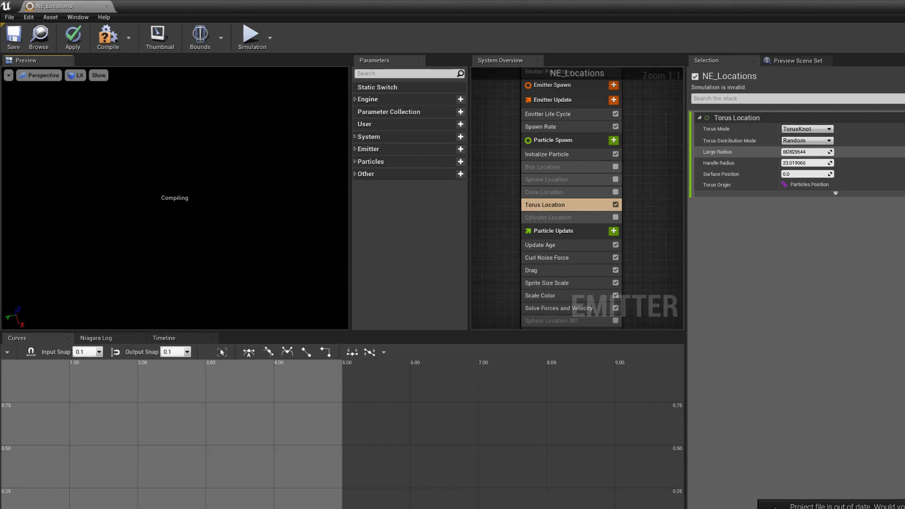
drag(175, 212, 283, 177)
drag(206, 213, 221, 197)
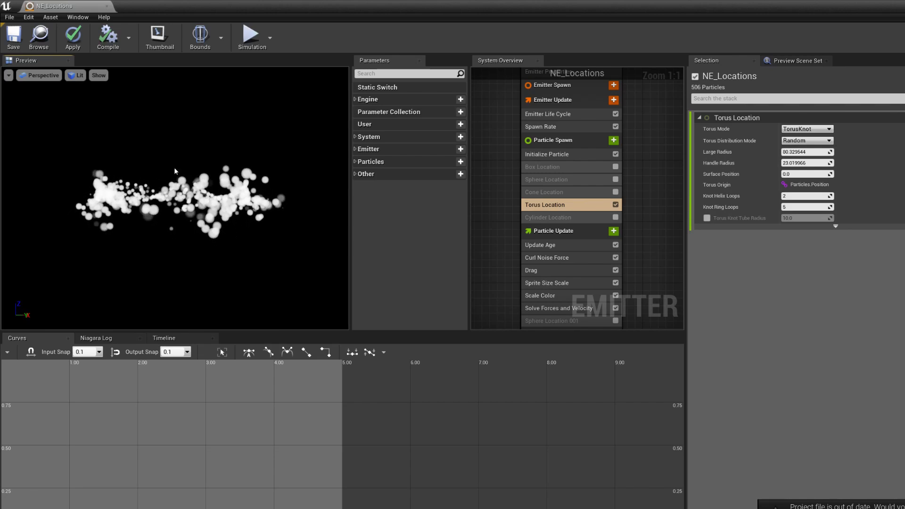
Raise the emitter's Spawn Rate to 200
click(547, 127)
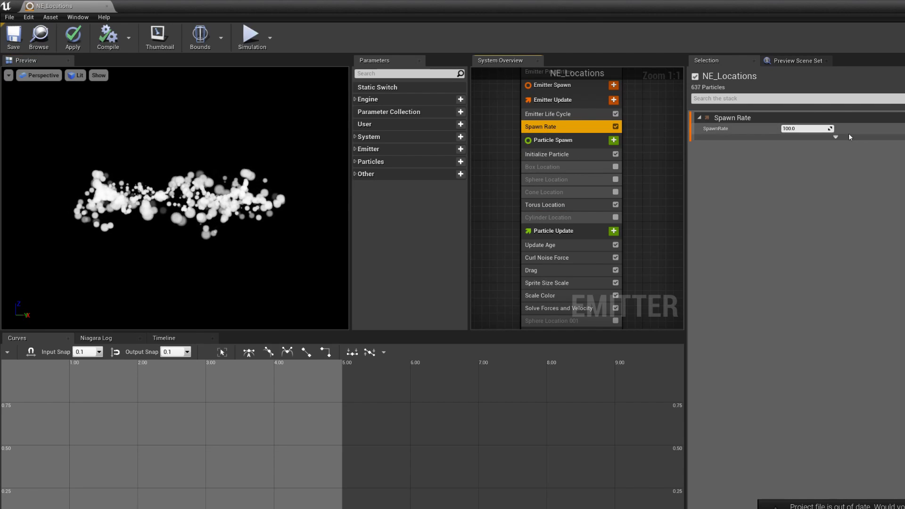
click(796, 128)
text(2)
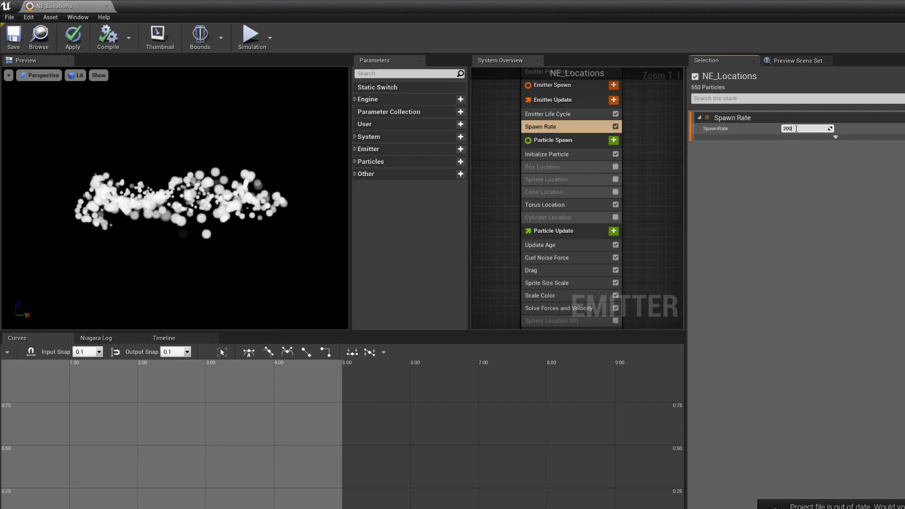
text(00)
key(Return)
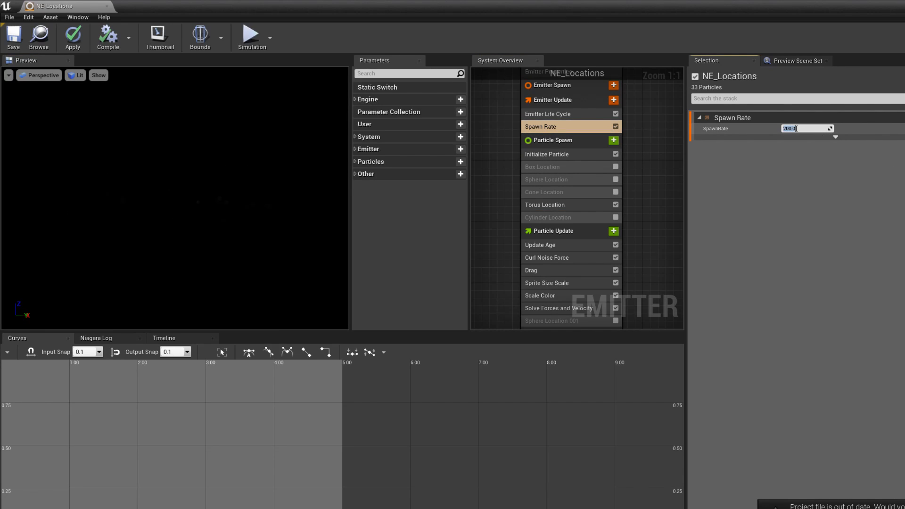
Set the Torus Location module's Surface Position to 1 for the torus knot and compare the distribution in the preview
click(556, 205)
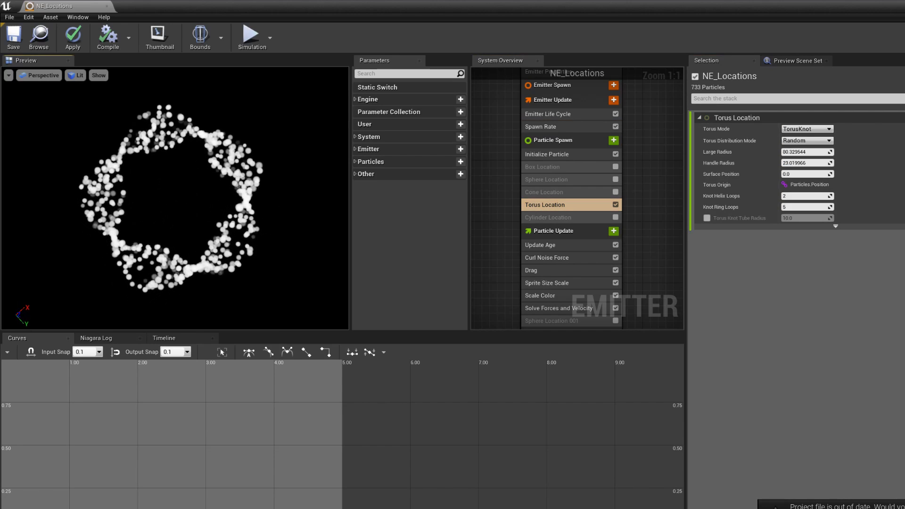
drag(212, 152, 271, 151)
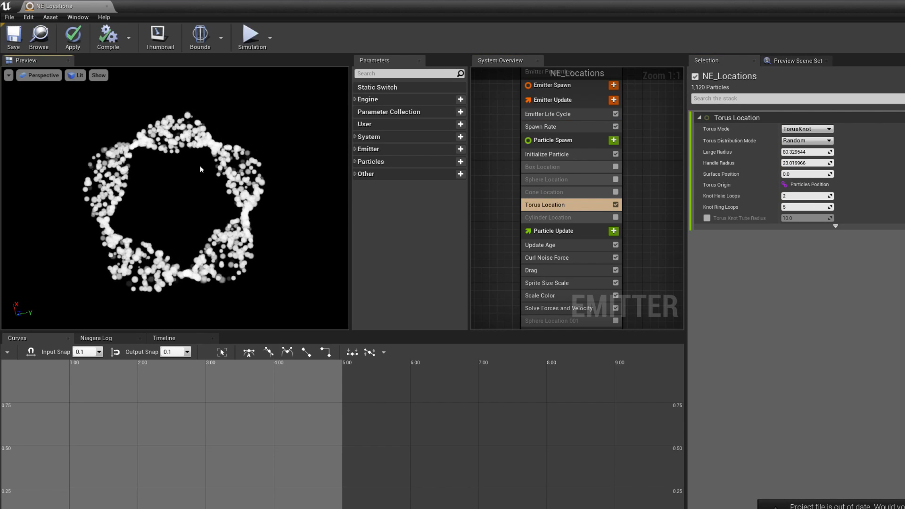
drag(178, 161, 180, 193)
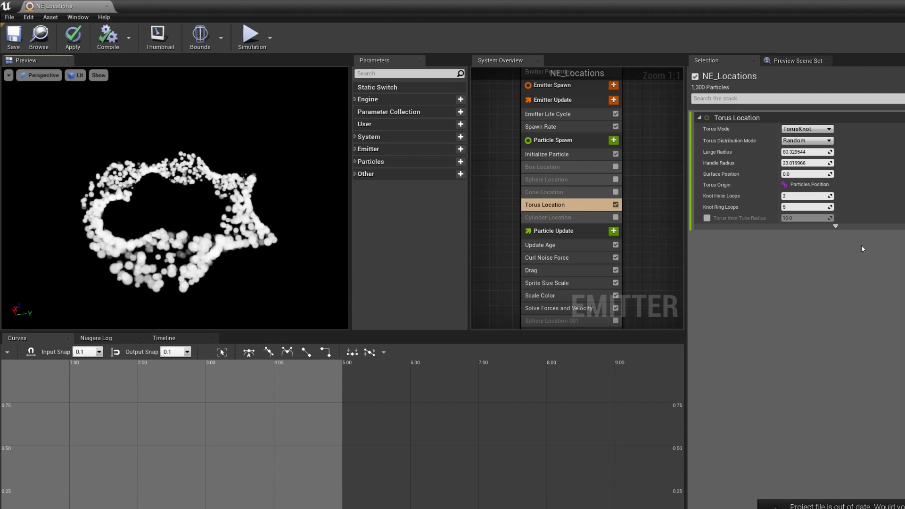
click(792, 174)
text(1)
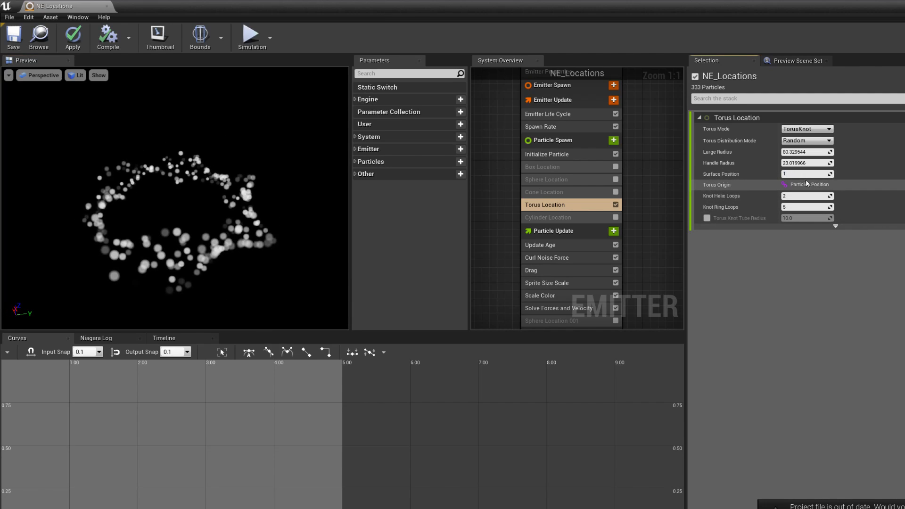
key(Return)
drag(198, 208, 198, 196)
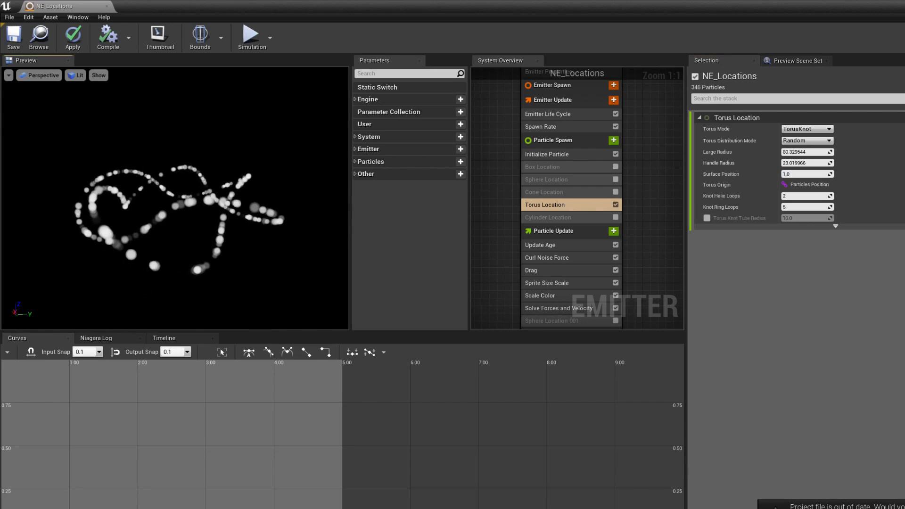
Set the torus knot's Knot Helix Loops to 3 and Knot Ring Loops to 7, inspecting the shape in the preview
drag(119, 172, 119, 259)
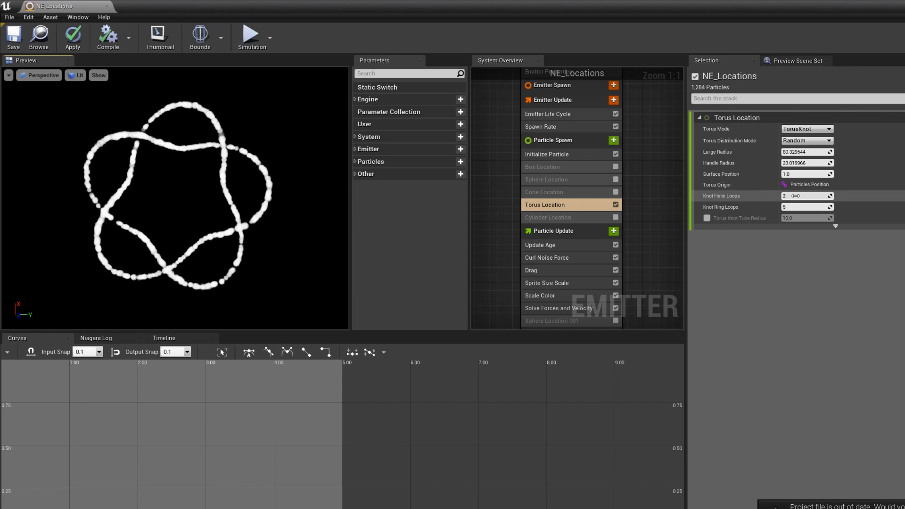
drag(790, 195, 796, 195)
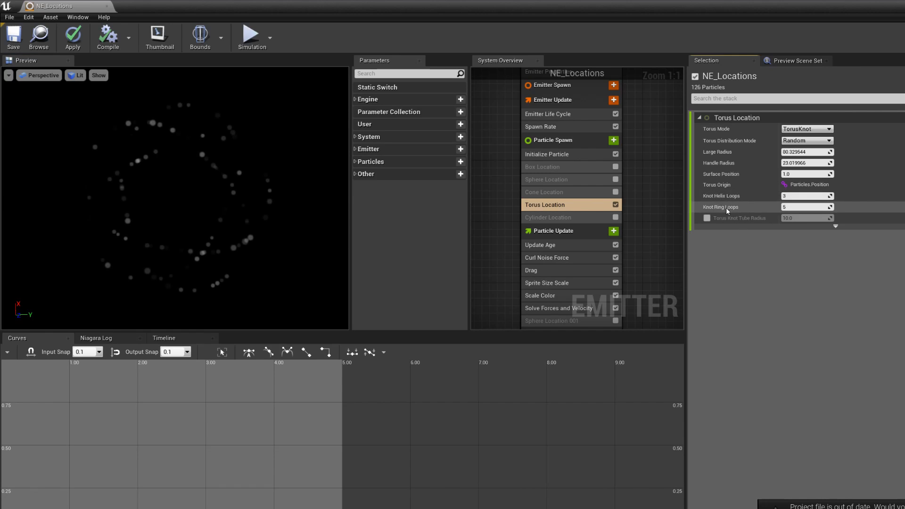
drag(268, 187, 326, 127)
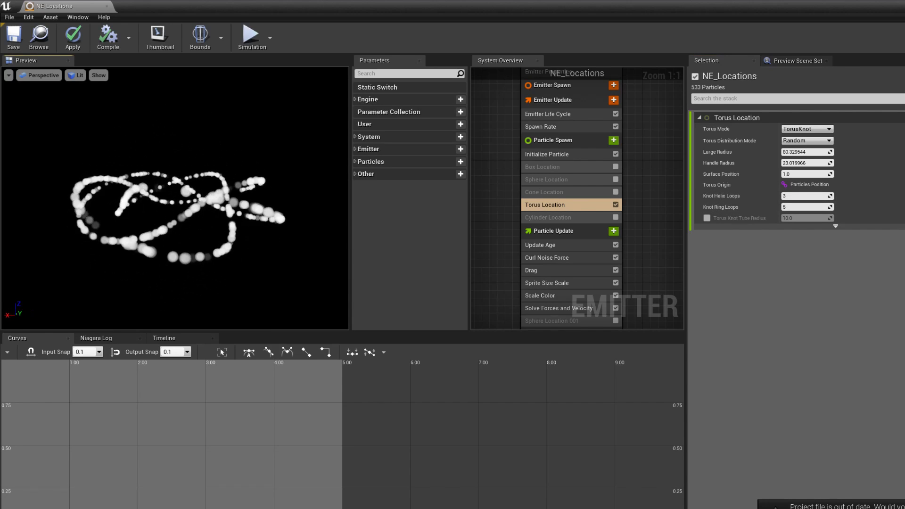
drag(797, 207, 803, 207)
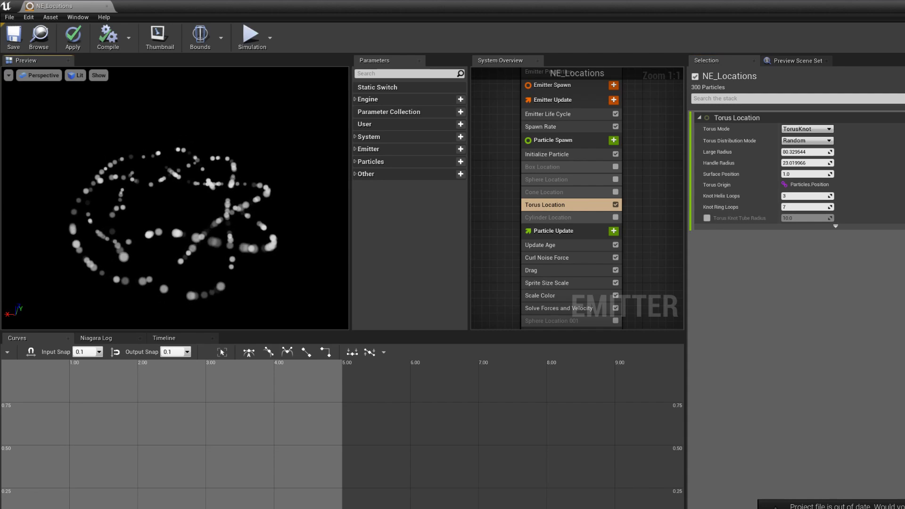
drag(226, 150, 198, 297)
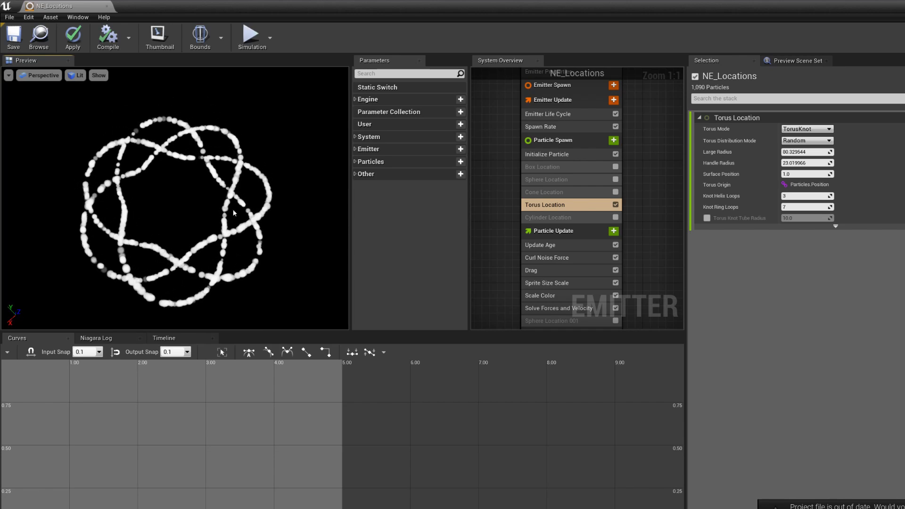
Switch the Torus Location module's Torus Mode to Ring and set its Surface Position to 0
click(808, 129)
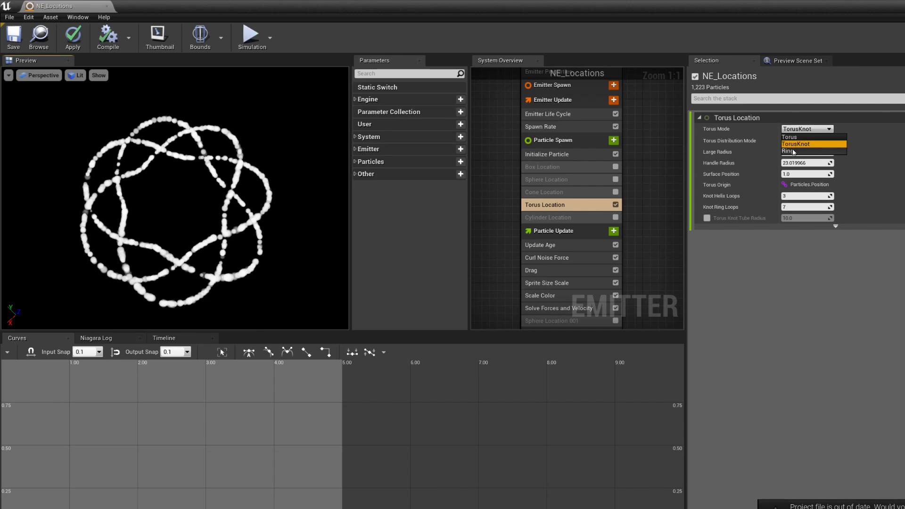
click(797, 141)
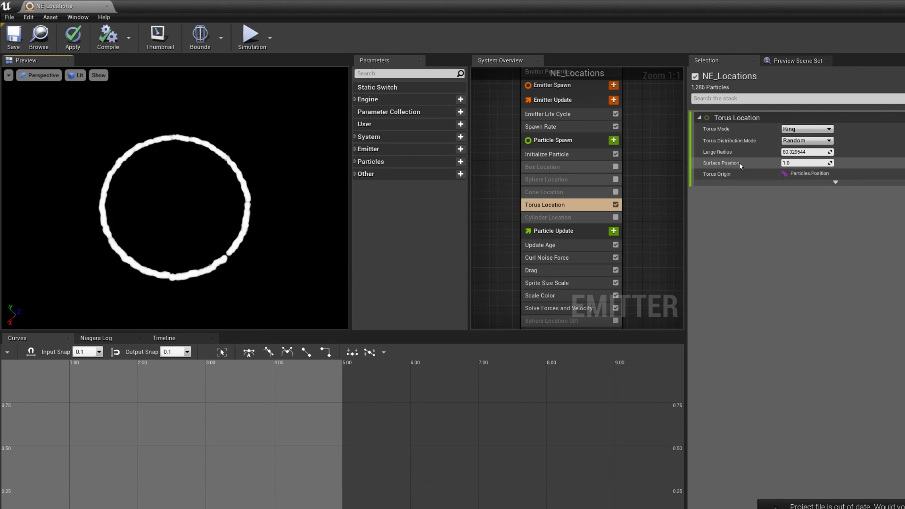
mouse_move(727, 163)
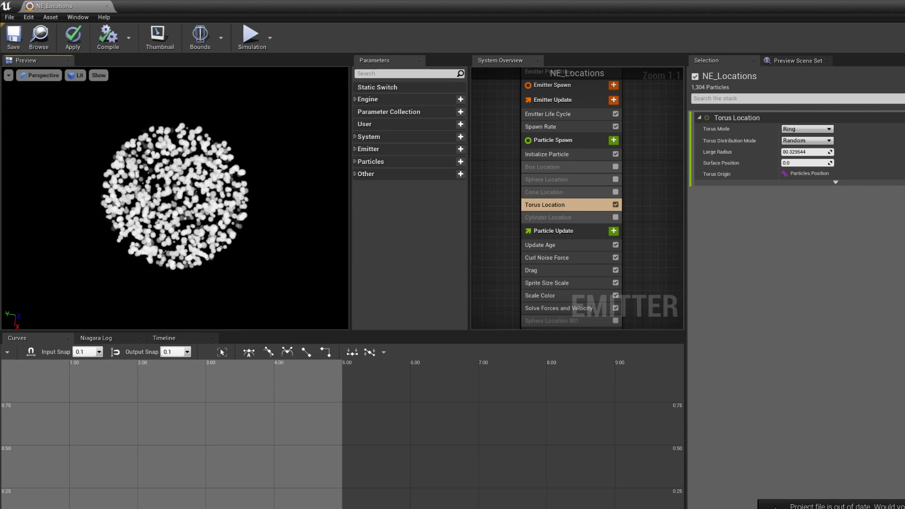
Disable Torus Location, enable Cylinder Location in its place, and show the cylinder module's settings
click(616, 204)
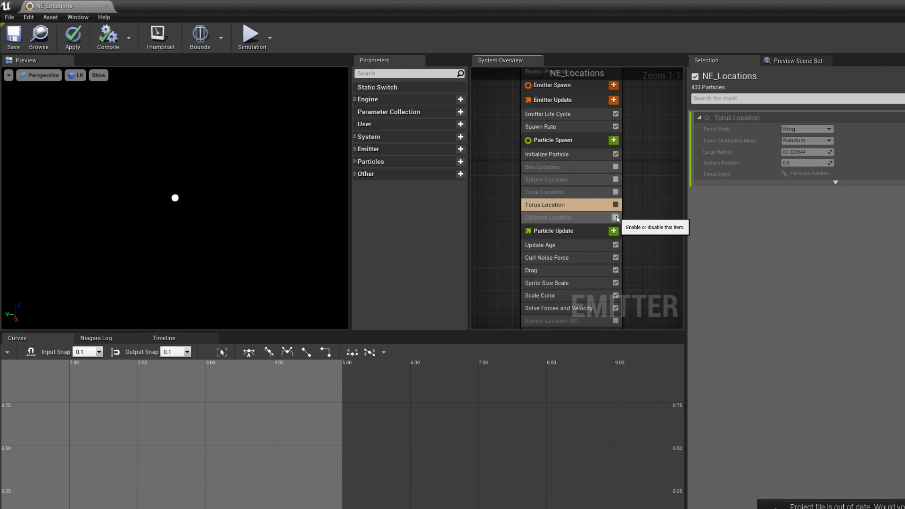
click(616, 218)
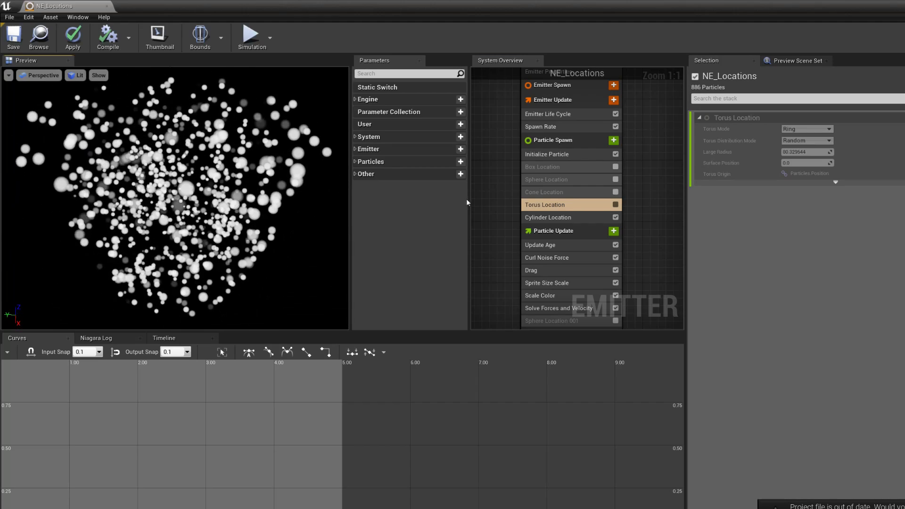
click(556, 218)
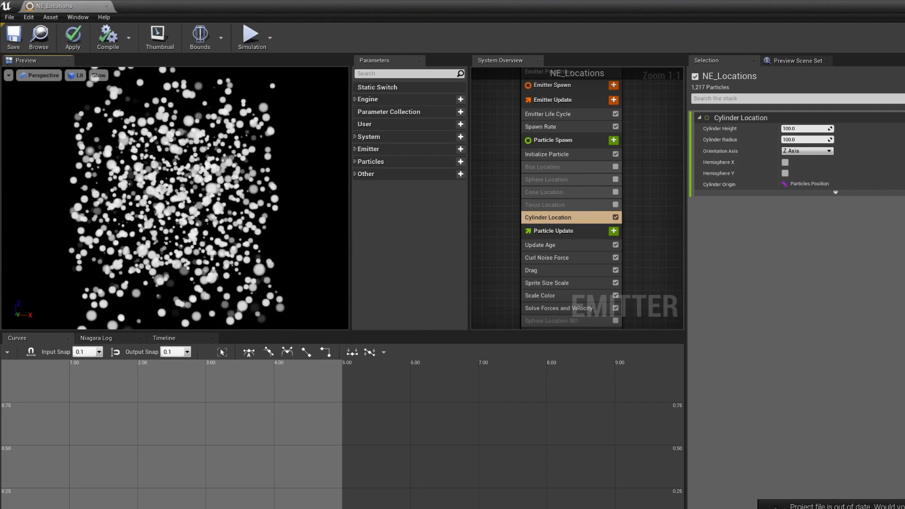
scroll(222, 251, down, 5)
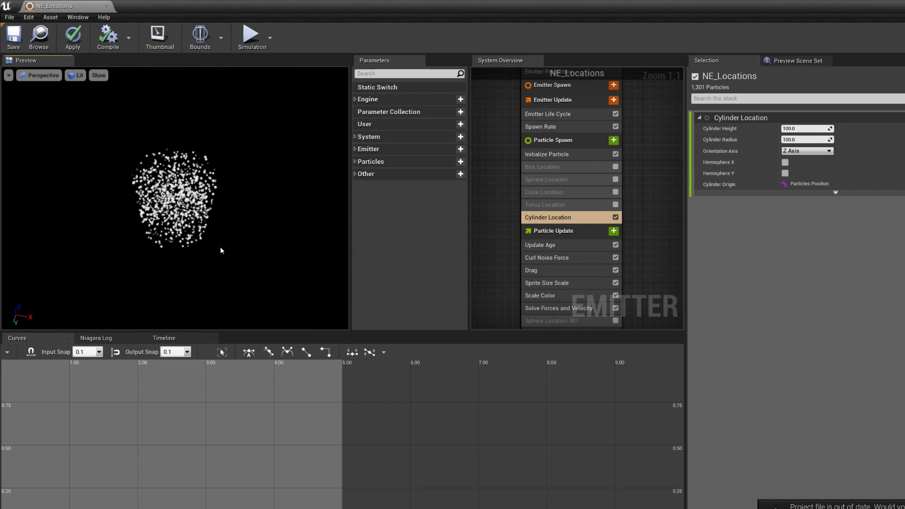
Set the Cylinder Location module's Cylinder Radius to 50
click(801, 140)
text(50)
key(Return)
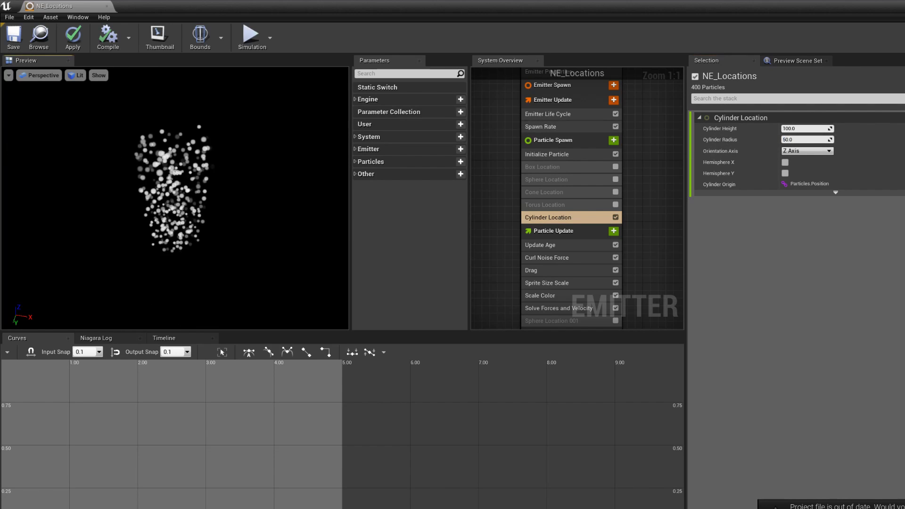
Replace Cylinder Location with Box Location and Sphere Location enabled together, and inspect the combined particle distribution in the preview
click(616, 218)
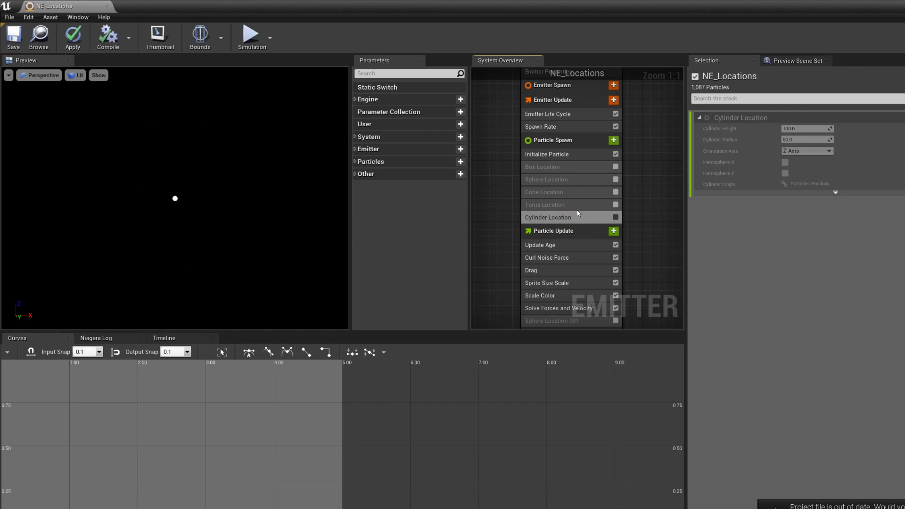
click(616, 168)
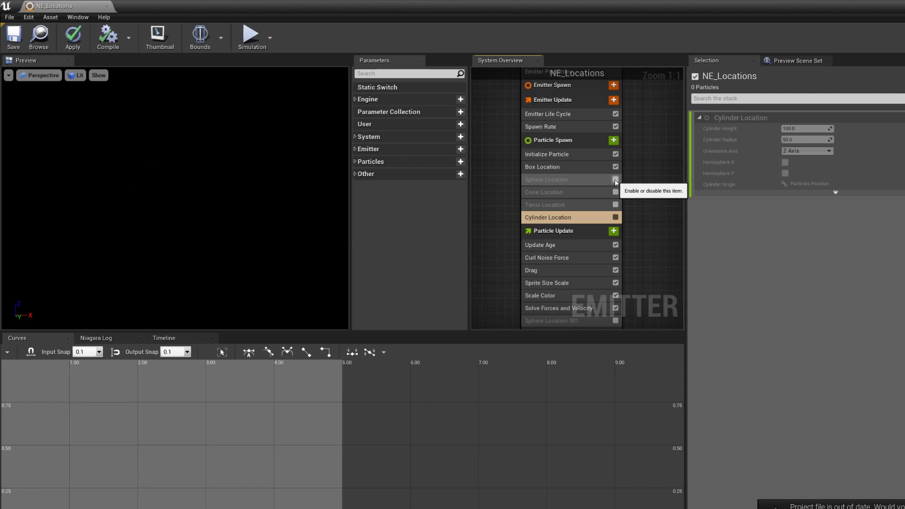
click(615, 180)
drag(191, 148, 109, 156)
scroll(190, 148, down, 5)
drag(165, 165, 255, 235)
scroll(165, 165, down, 5)
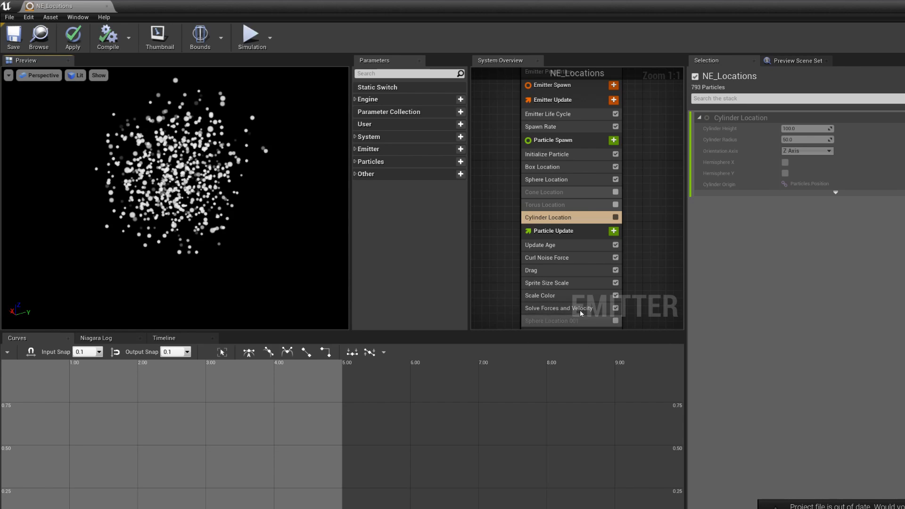
right_drag(691, 253, 654, 175)
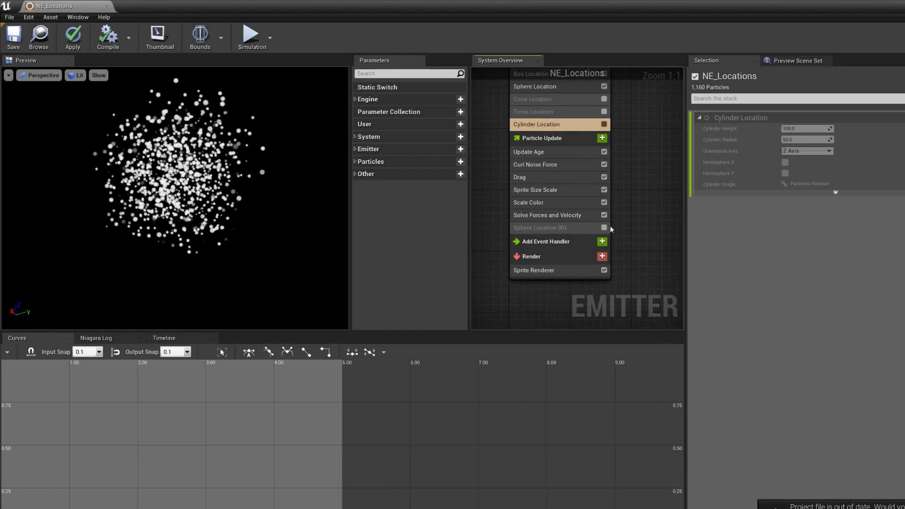
click(602, 139)
click(642, 232)
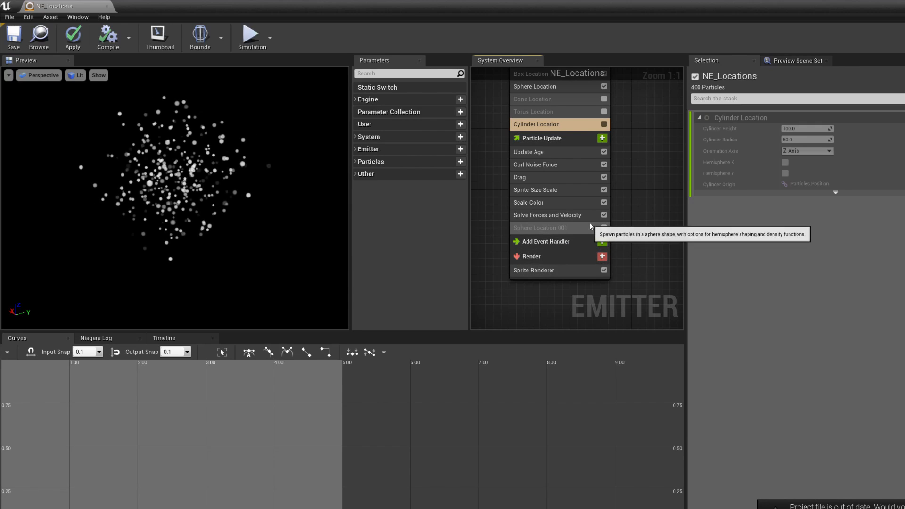
Disable the Sphere Location and Box Location modules in Particle Spawn
right_drag(639, 125, 635, 166)
click(601, 127)
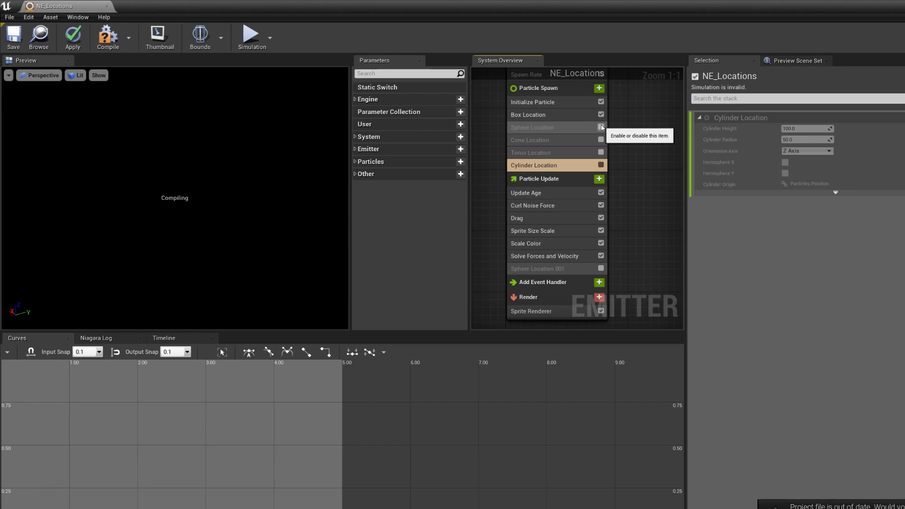
click(600, 114)
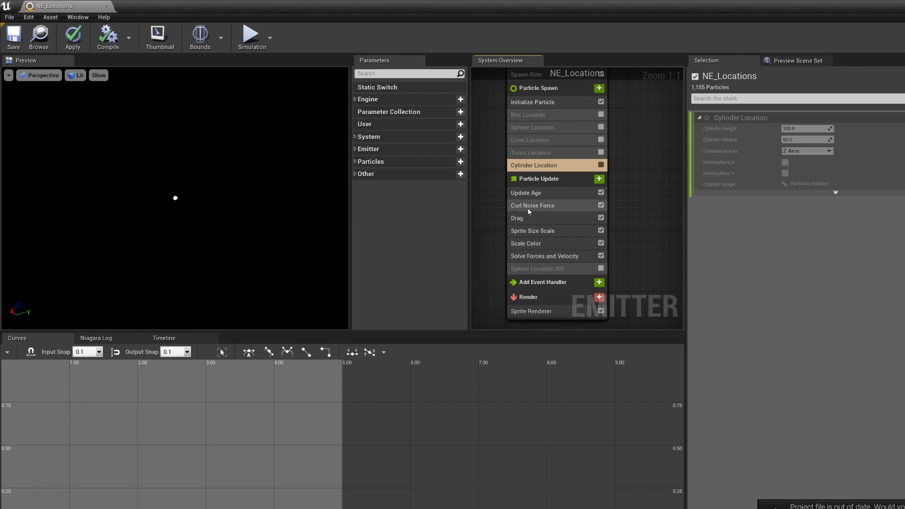
Briefly enable Sphere Location 001 in Particle Update to preview its effect, and delete that module
click(601, 268)
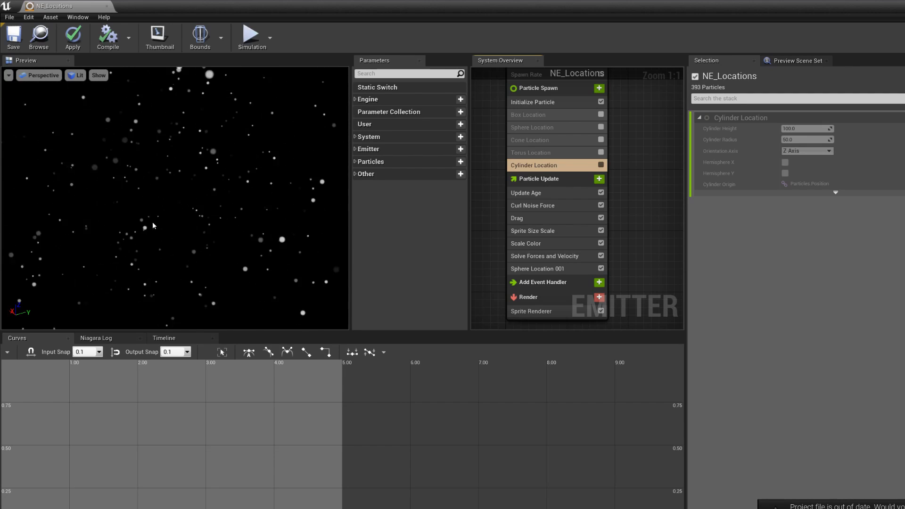
click(601, 268)
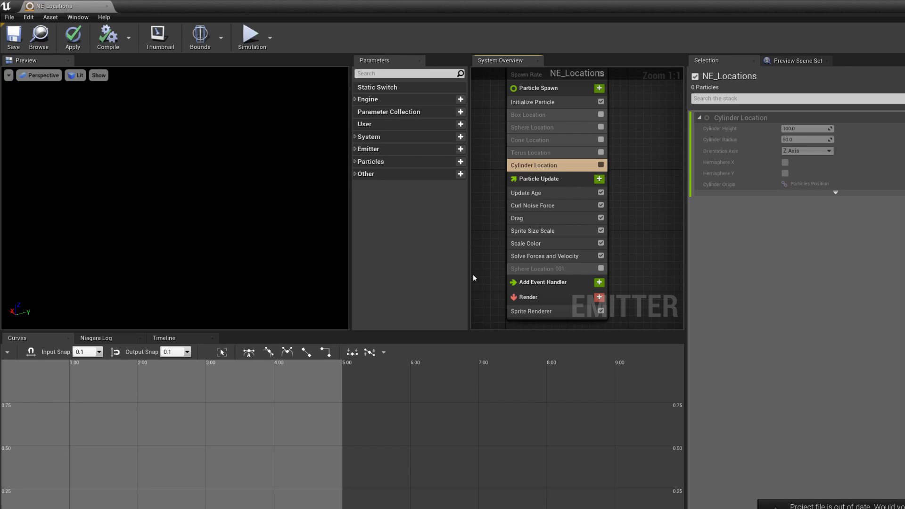
click(536, 269)
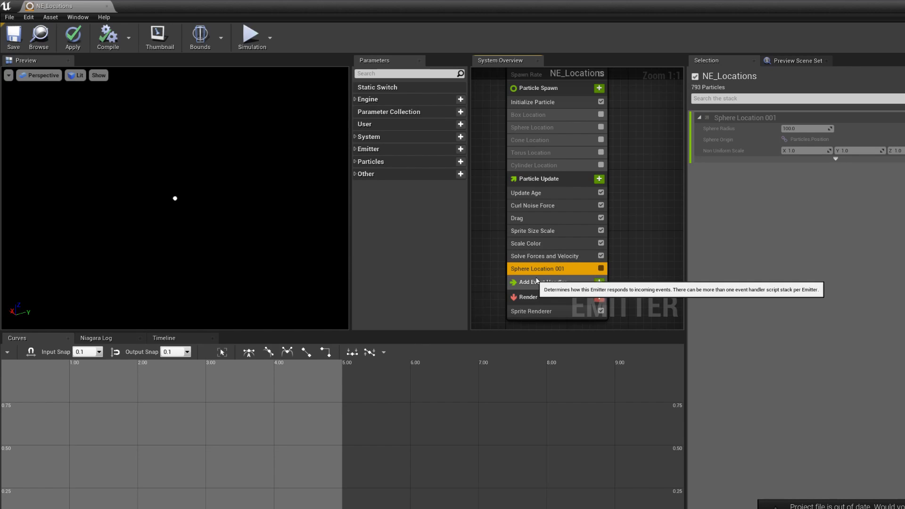
key(Delete)
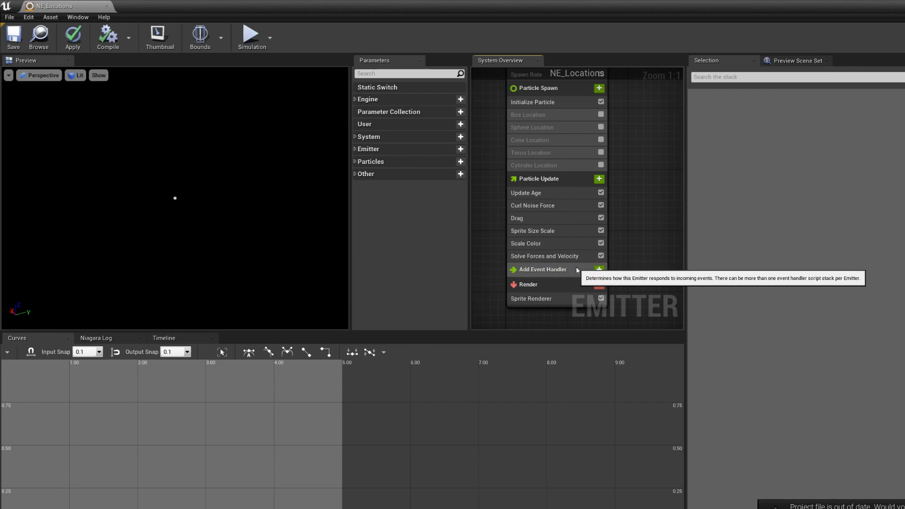
Enable Cylinder Location and Torus Location together in Particle Spawn and inspect the combined shape from another angle
click(600, 165)
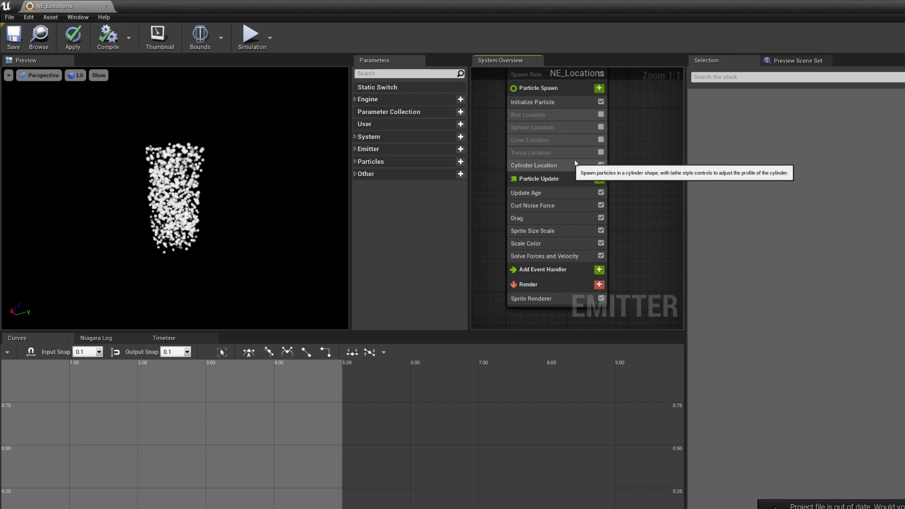
click(601, 152)
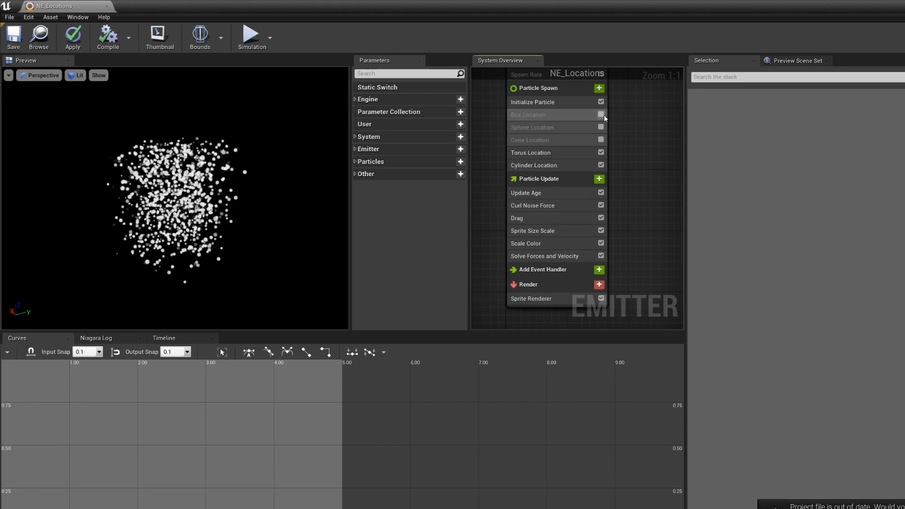
drag(283, 198, 189, 175)
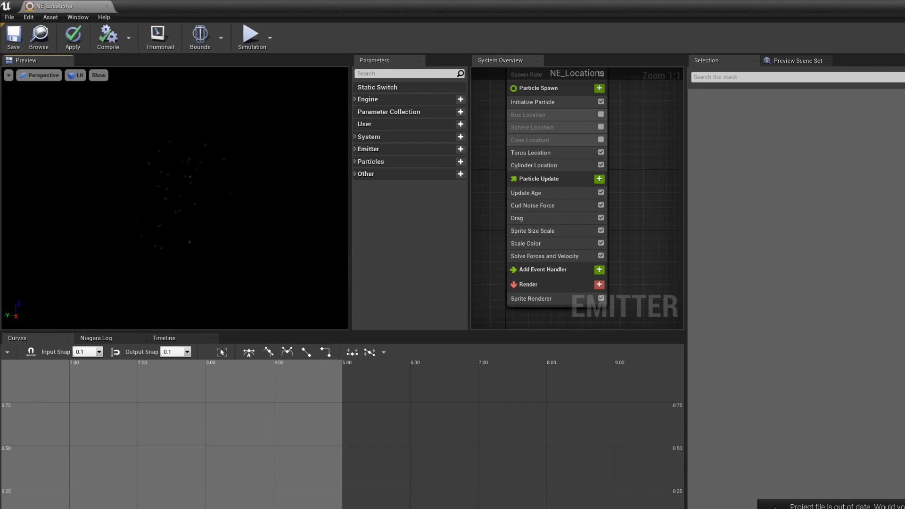